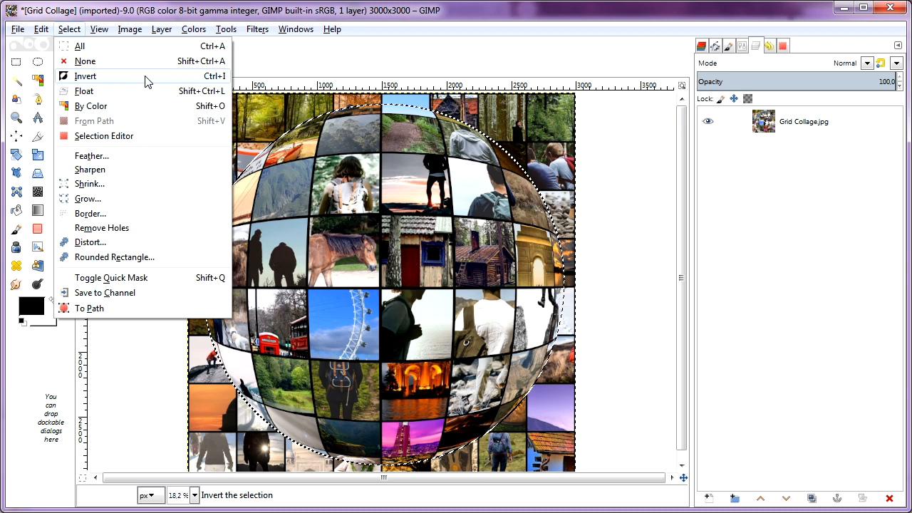
Step: Invert the circular selection, clear the area outside the sphere to transparency and remove the selection
left_click(145, 76)
left_click(40, 29)
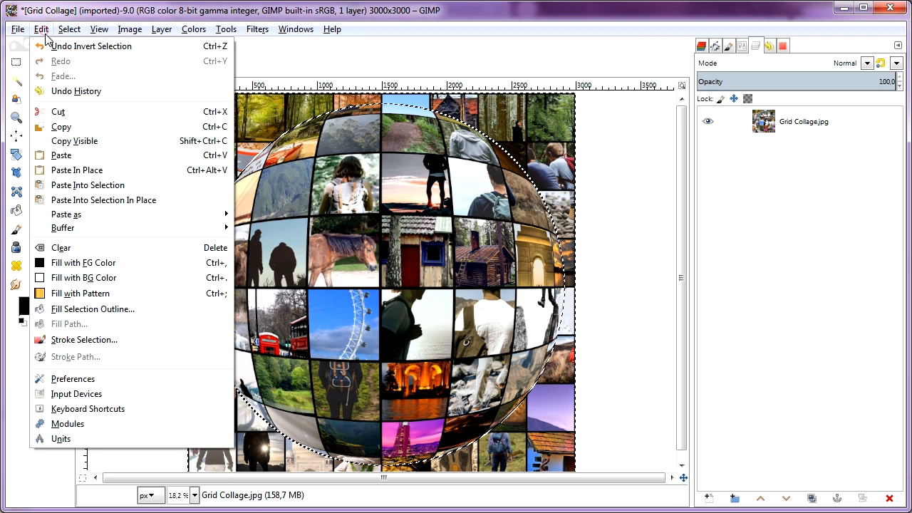
left_click(166, 250)
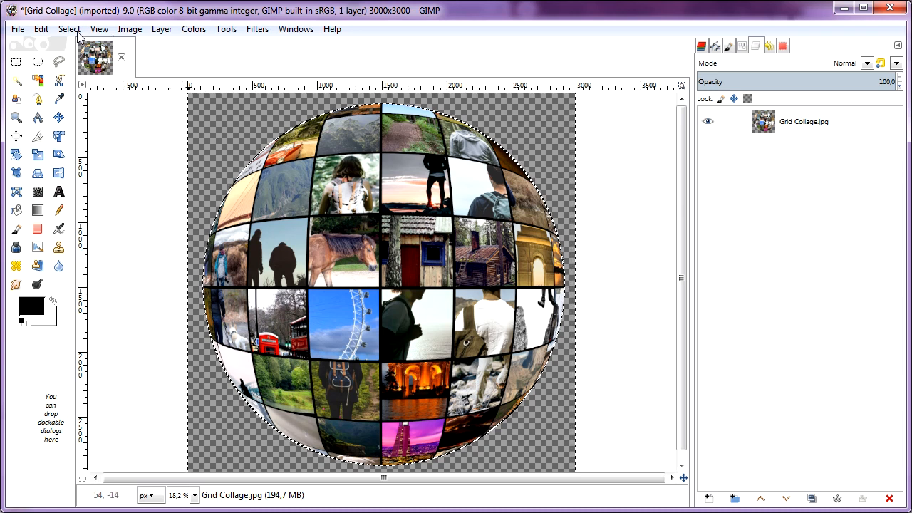
left_click(76, 32)
left_click(64, 62)
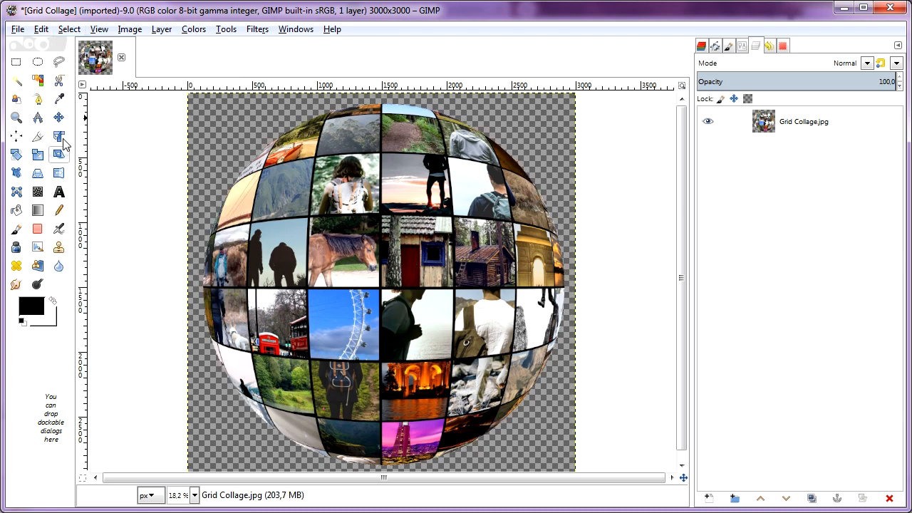
Step: Scale the sphere layer to 1552 × 1552 px and move it to the upper middle of the canvas
left_click(39, 155)
left_click(360, 158)
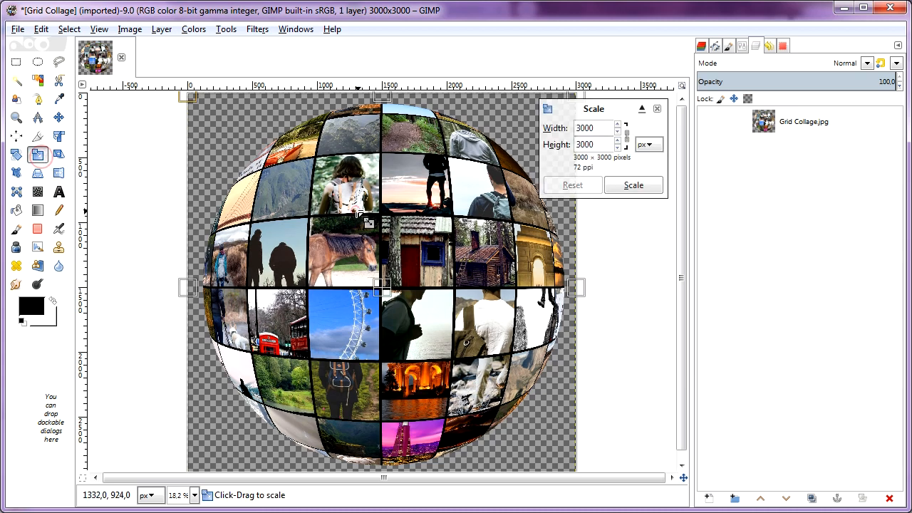
left_click_drag(189, 95, 375, 284)
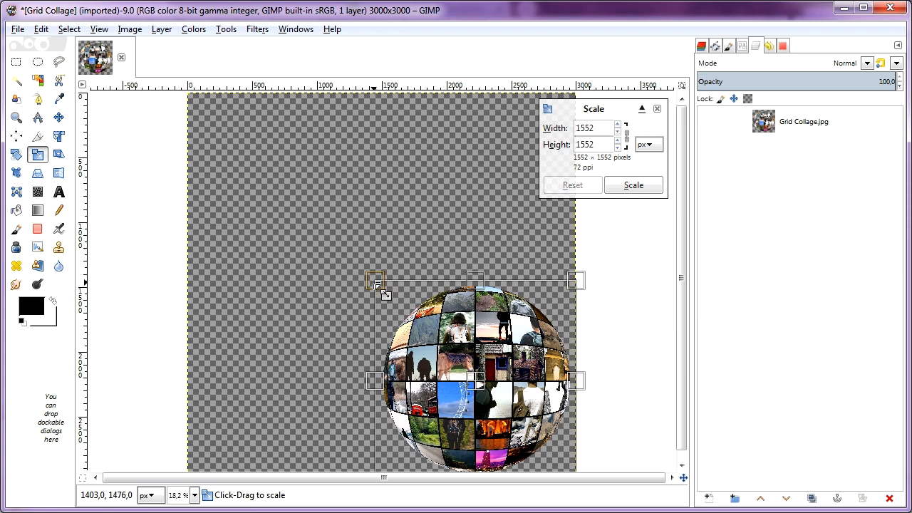
left_click(646, 187)
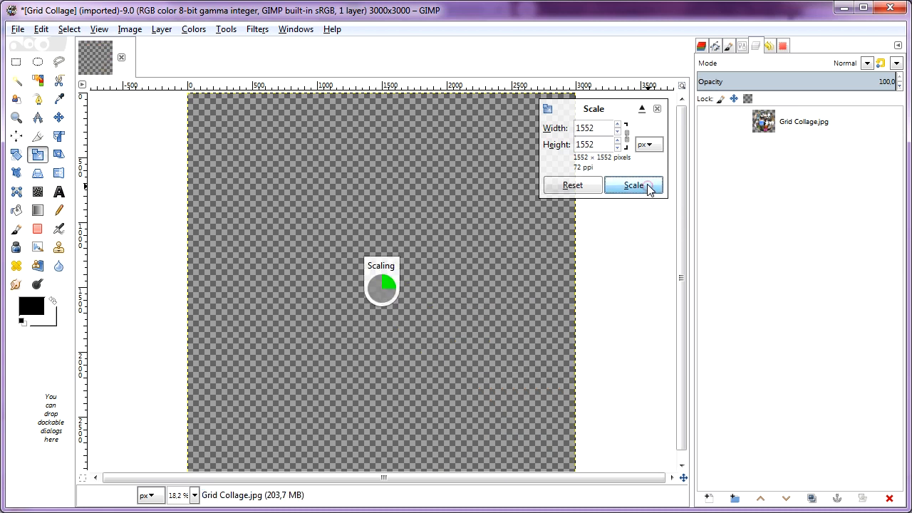
left_click(58, 117)
left_click_drag(537, 419, 435, 244)
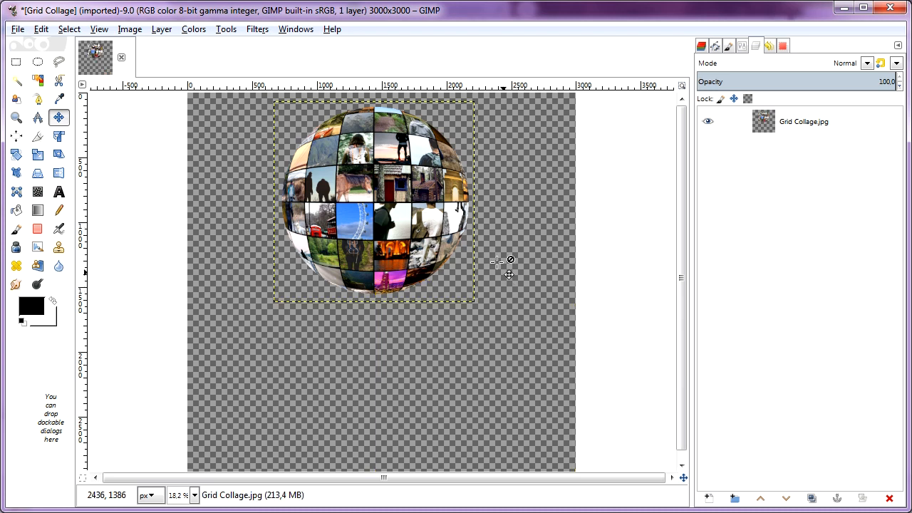
Step: Resize the canvas to 3000 × 2000 px without resizing the layers
left_click(142, 29)
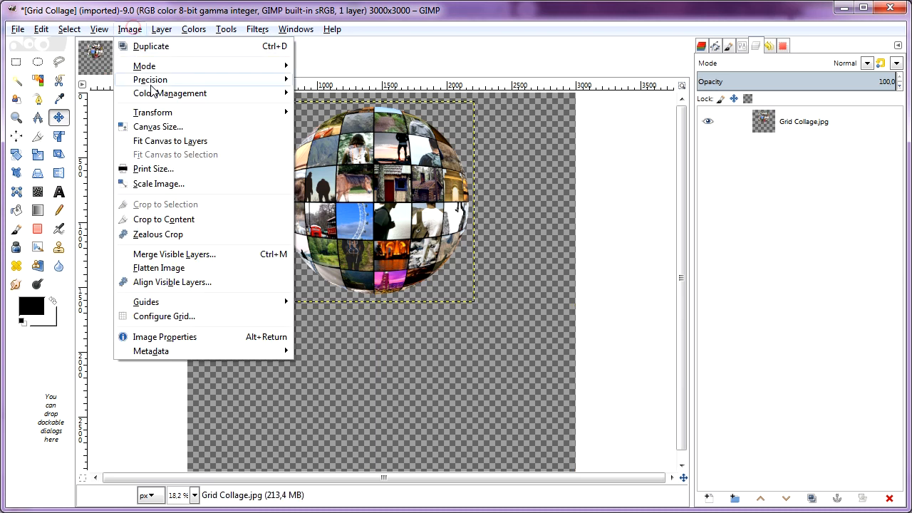
left_click(228, 127)
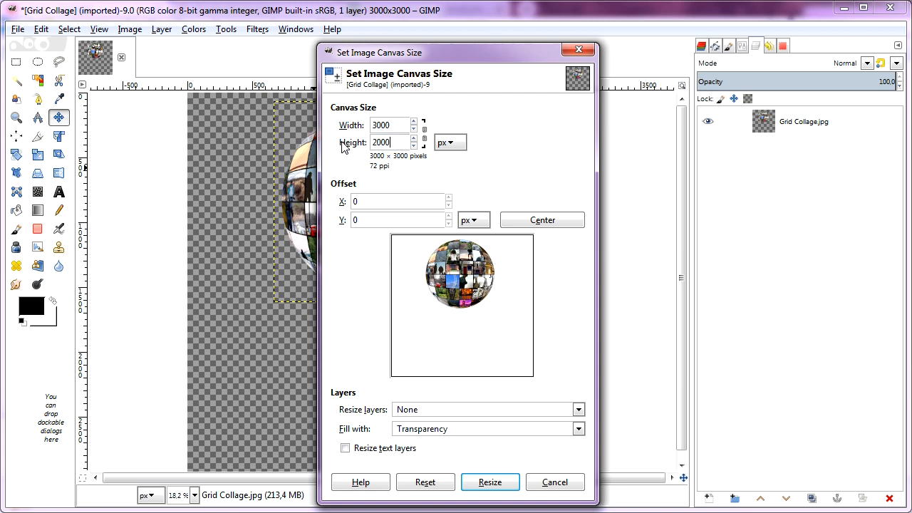
left_click(489, 484)
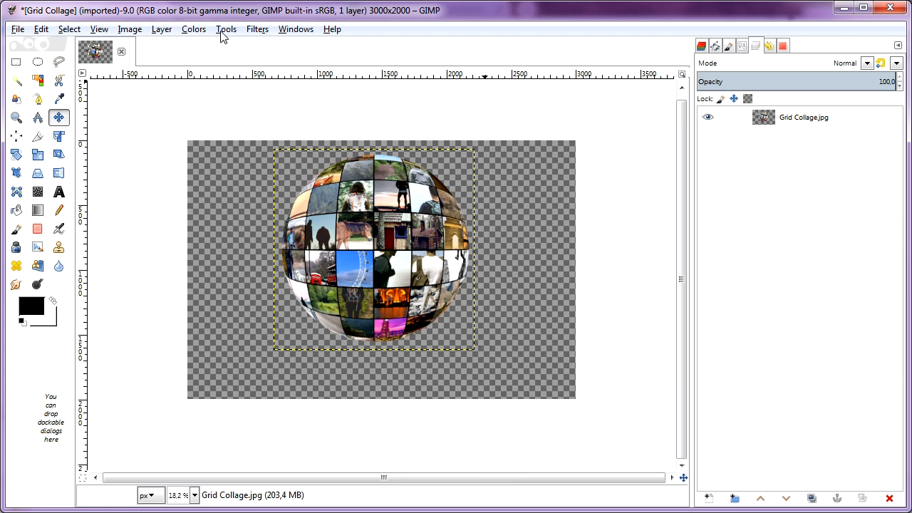
Step: Duplicate the Grid Collage.jpg layer as "Reflection" and place the copy beneath the original in the layer stack
left_click(164, 29)
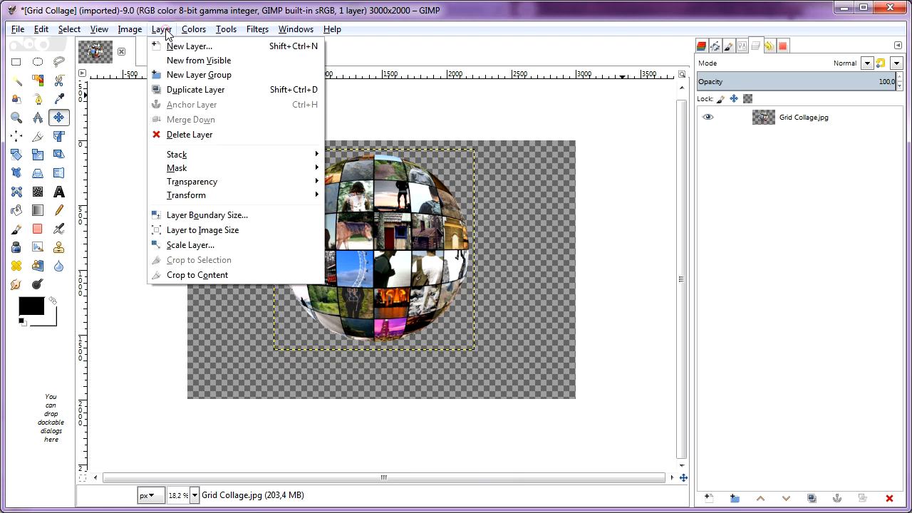
left_click(240, 90)
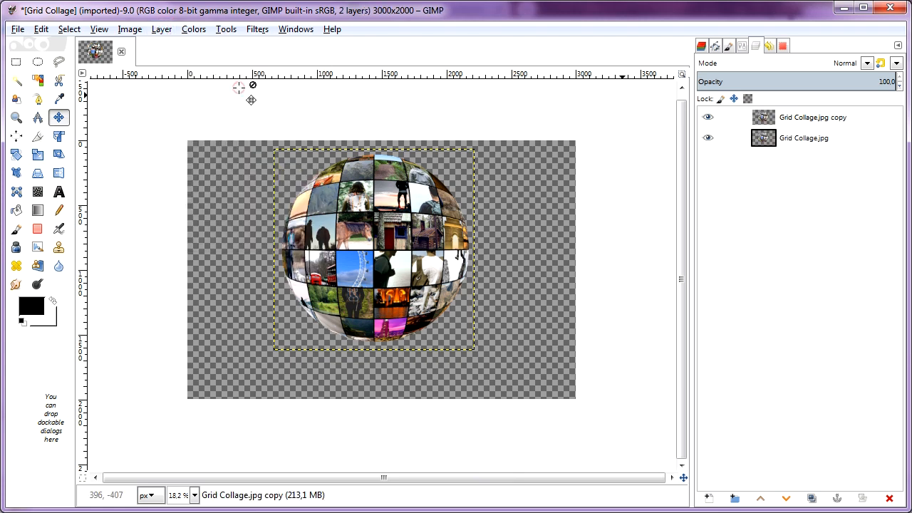
double_click(800, 118)
type("Reflection")
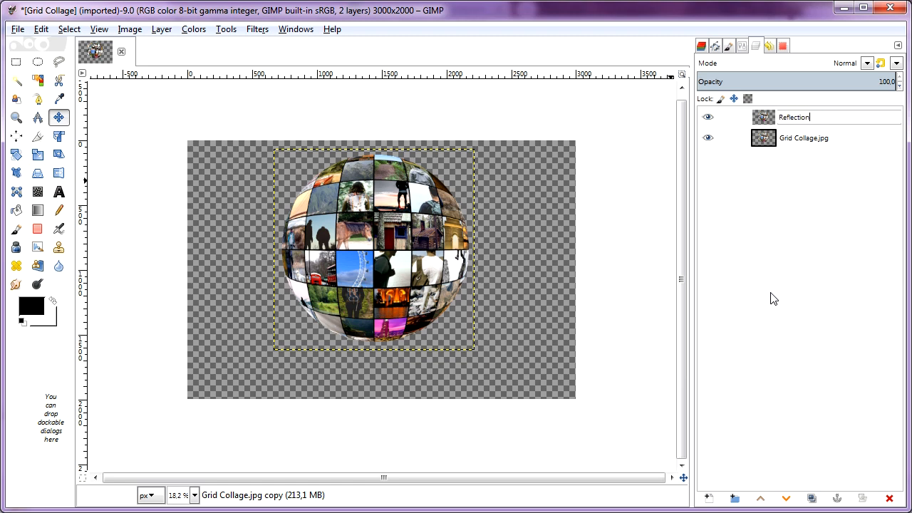
key("Return")
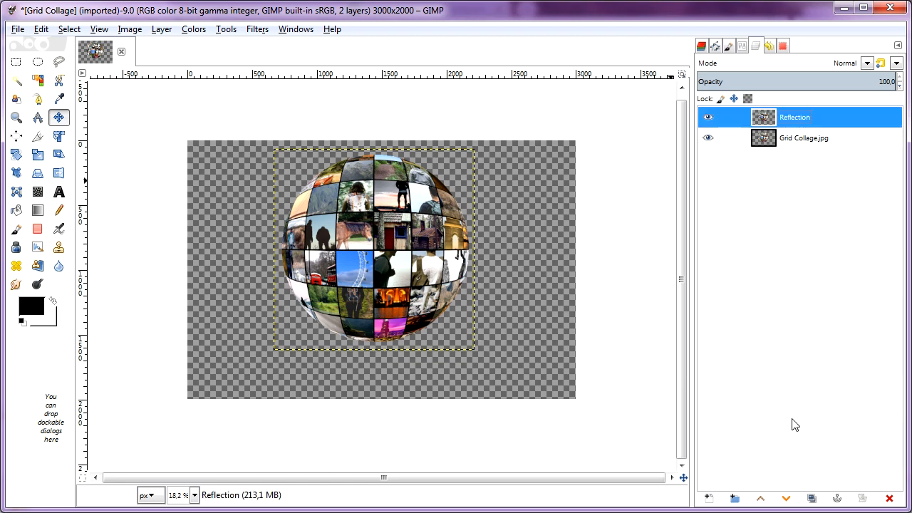
left_click(787, 499)
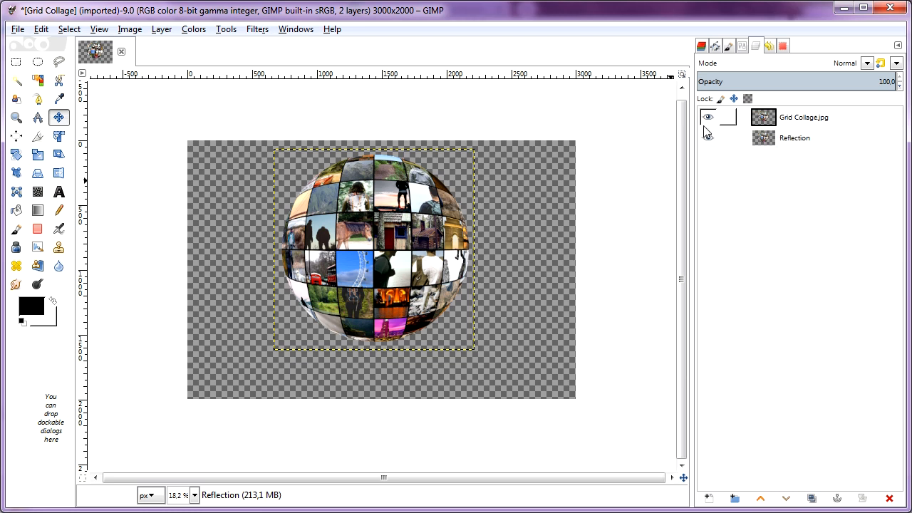
Step: Move the Reflection layer straight down to just below the original sphere, keeping the original layer hidden during the main move
left_click(708, 118)
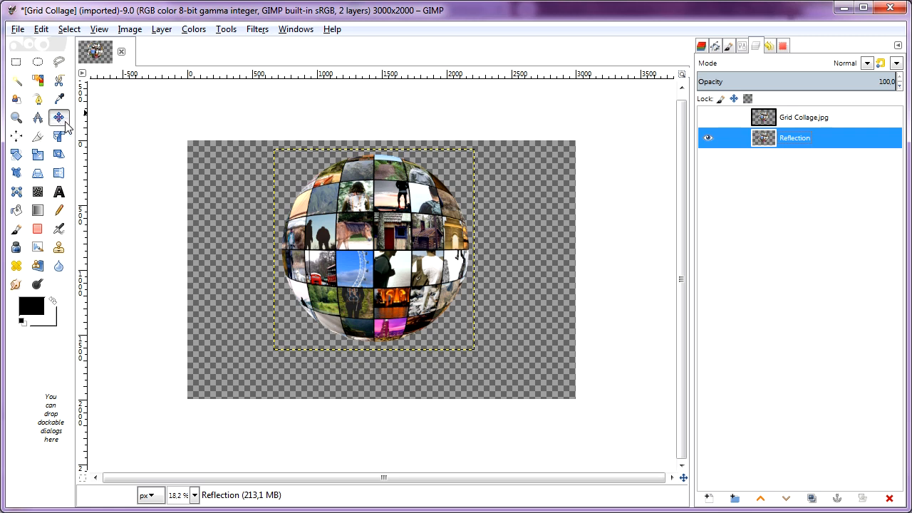
left_click_drag(410, 229, 409, 416)
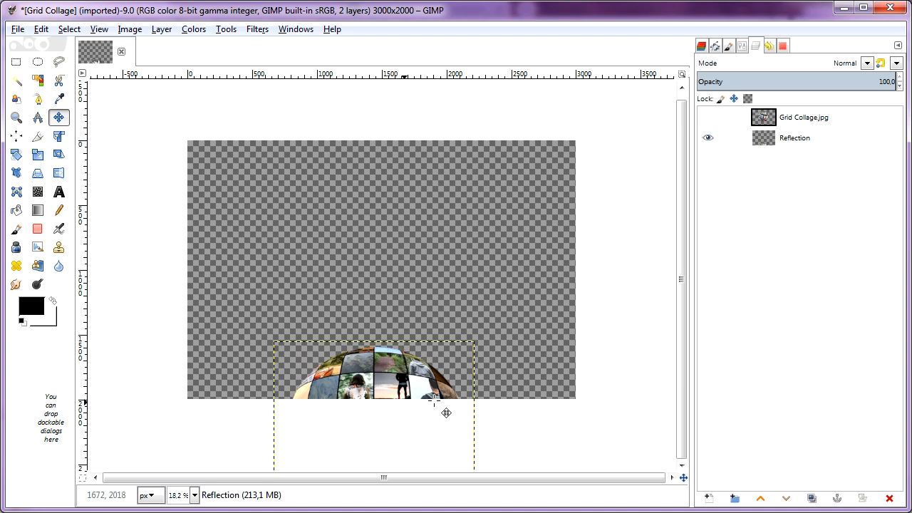
left_click(709, 119)
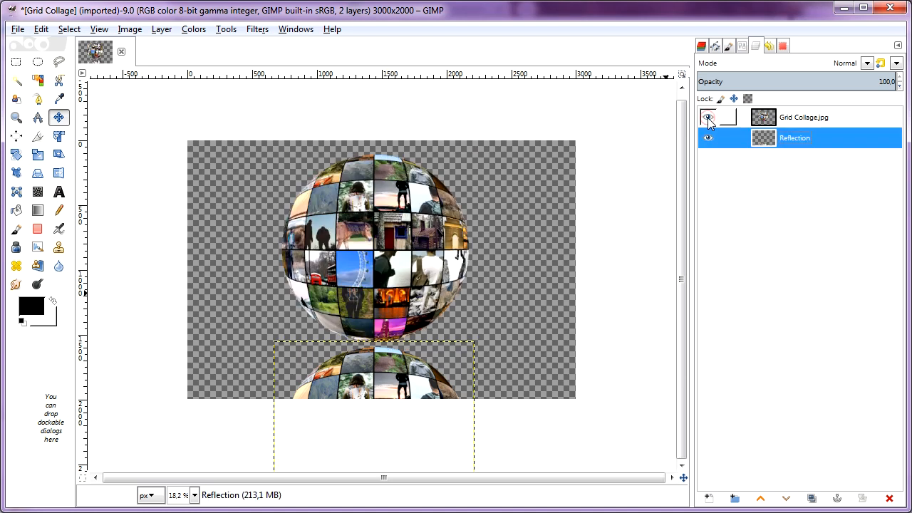
left_click(384, 390)
left_click_drag(385, 385, 385, 376)
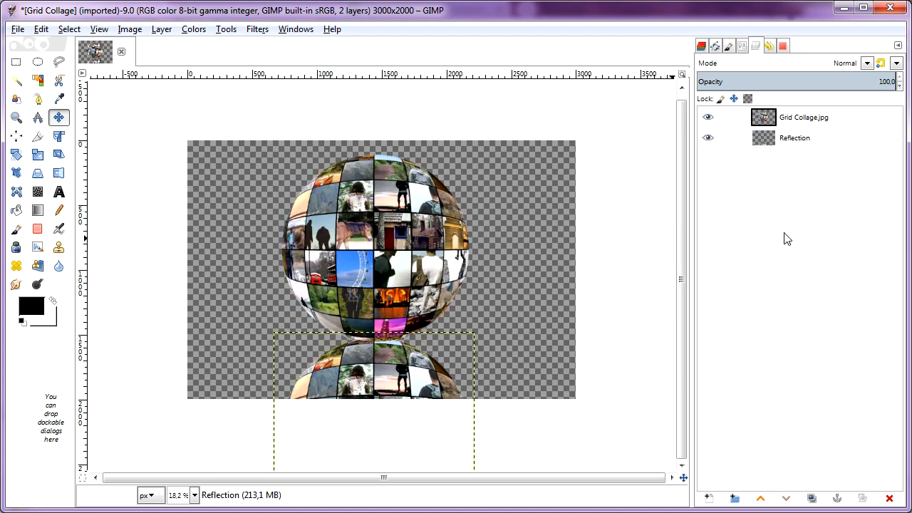
Step: Nudge the Reflection layer down in small increments to fine-tune its position under the original sphere
left_click(784, 238)
left_click(373, 432)
key("Down")
key("Down")
key("Down")
key("Down")
key("Down")
key("Down")
key("Down")
key("Down")
key("Down")
key("Down")
key("Down")
key("Down")
key("Down")
key("Down")
key("Down")
key("Down")
key("Down")
key("Down")
key("Down")
key("Down")
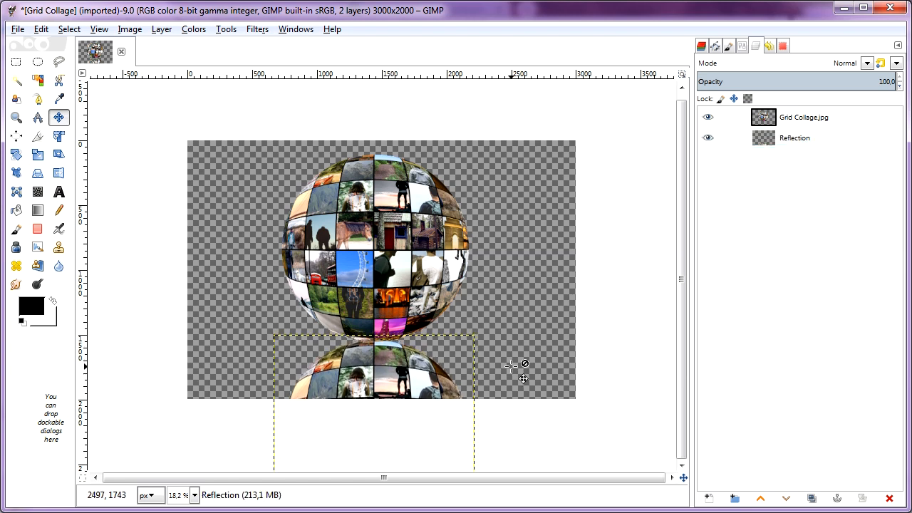
key("Down")
key("Down")
key("Down")
key("Down")
key("Down")
key("Down")
key("Down")
key("Down")
key("Down")
key("Down")
key("Down")
key("Down")
key("Down")
key("Down")
key("Down")
key("Down")
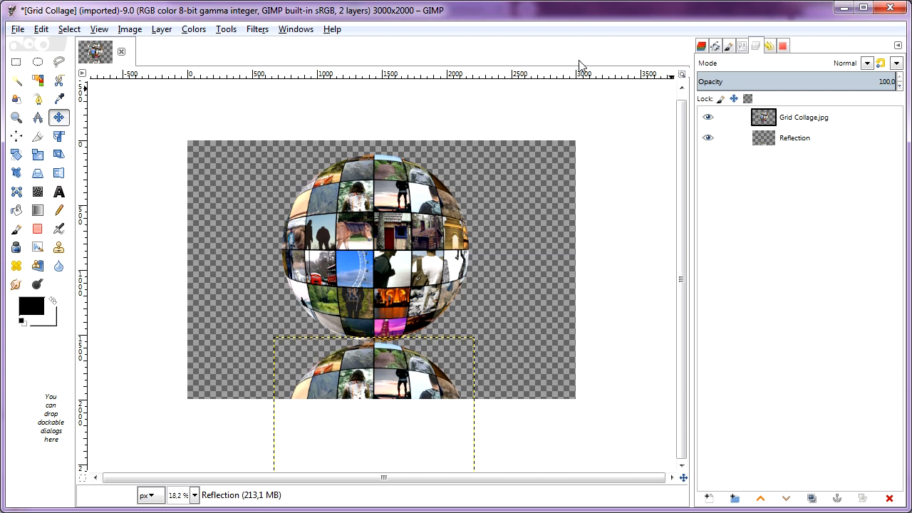
Step: Flip the Reflection layer vertically so it mirrors the sphere above it
left_click(60, 176)
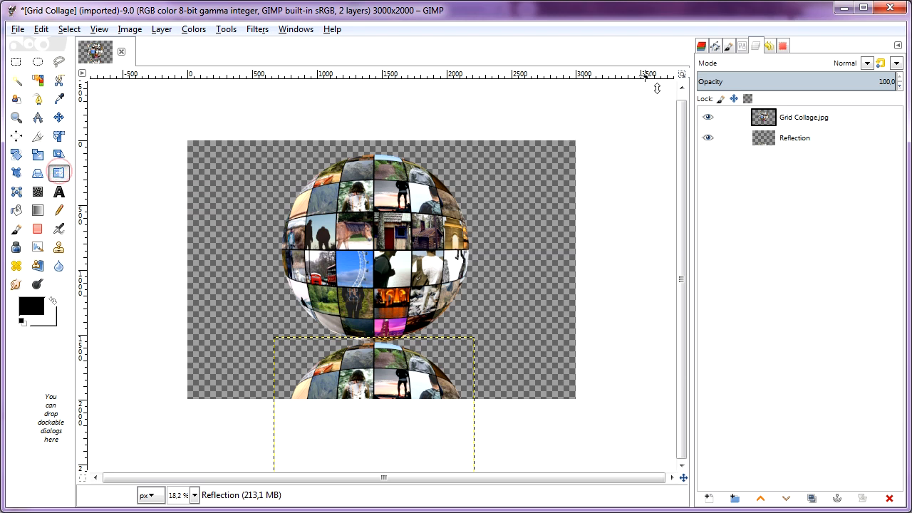
left_click(742, 47)
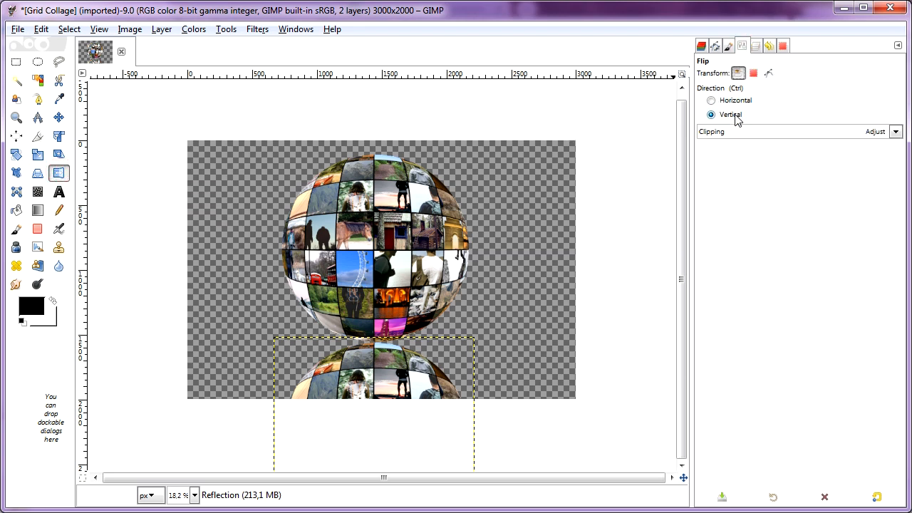
left_click(734, 118)
left_click(755, 49)
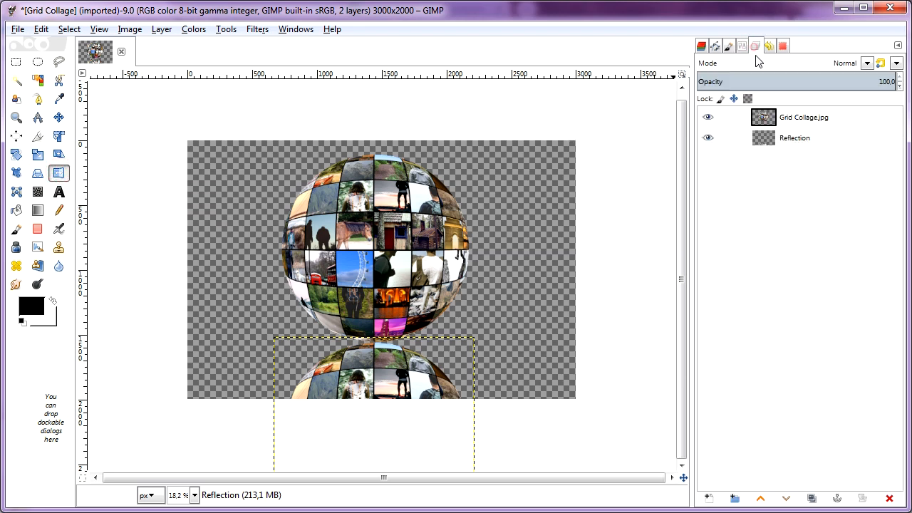
left_click(763, 138)
left_click(404, 383)
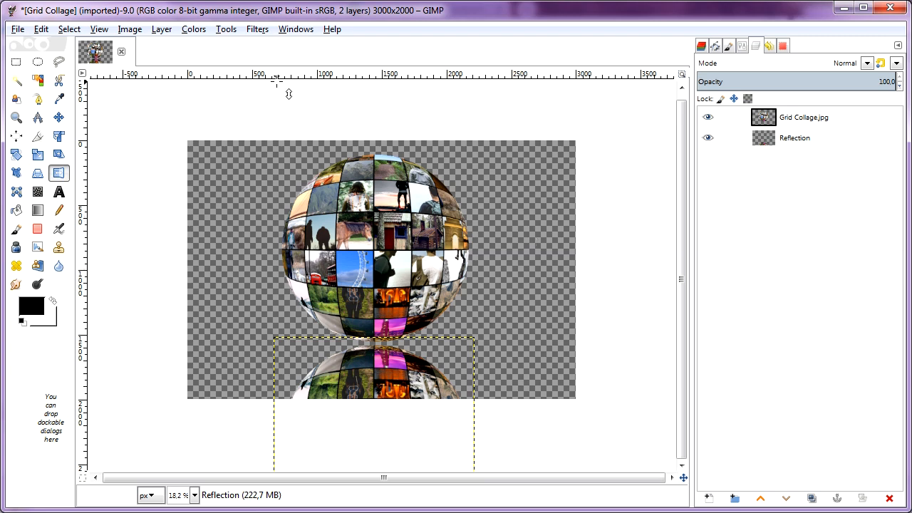
Step: Create a white-filled 3000 × 2000 px layer and place it beneath the Reflection layer as the background
left_click(158, 30)
left_click(186, 46)
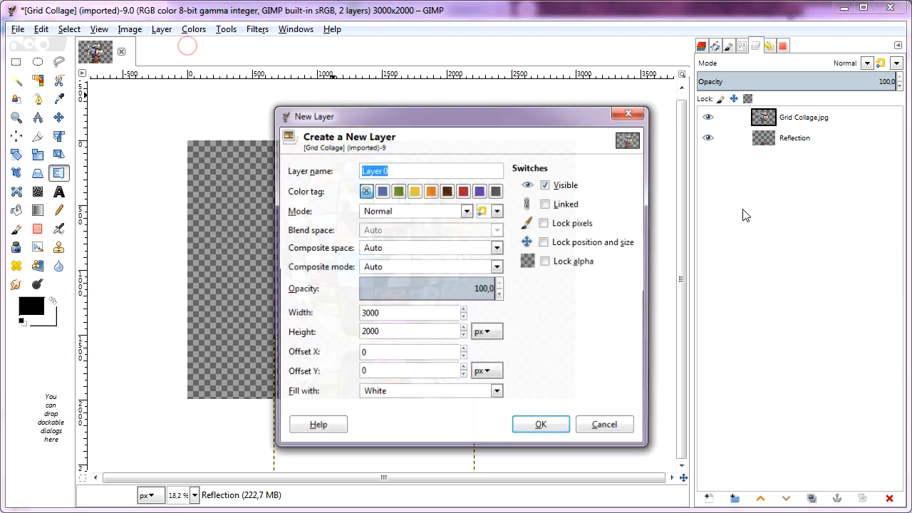
left_click(497, 397)
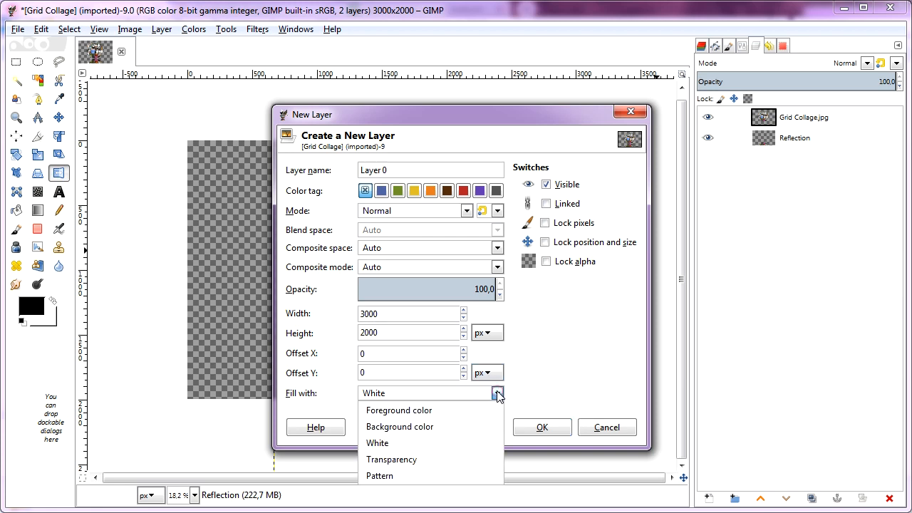
left_click(487, 442)
left_click(563, 428)
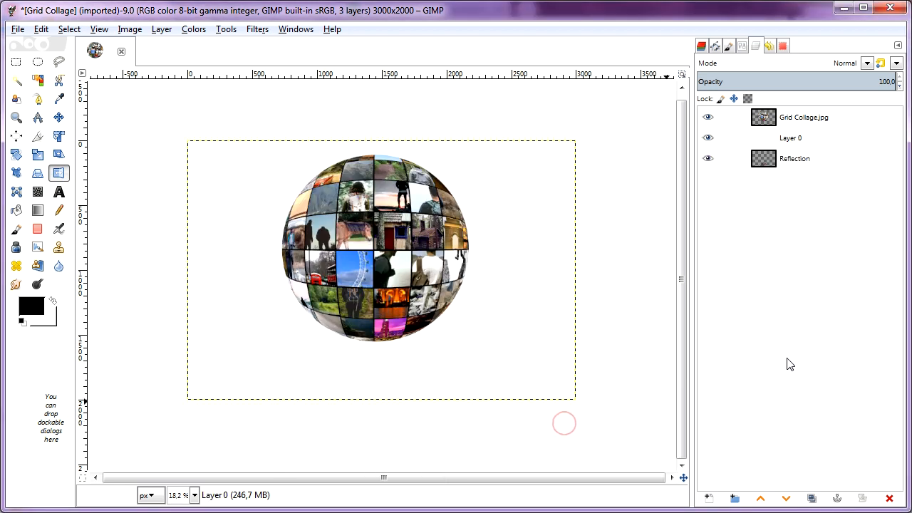
left_click(789, 501)
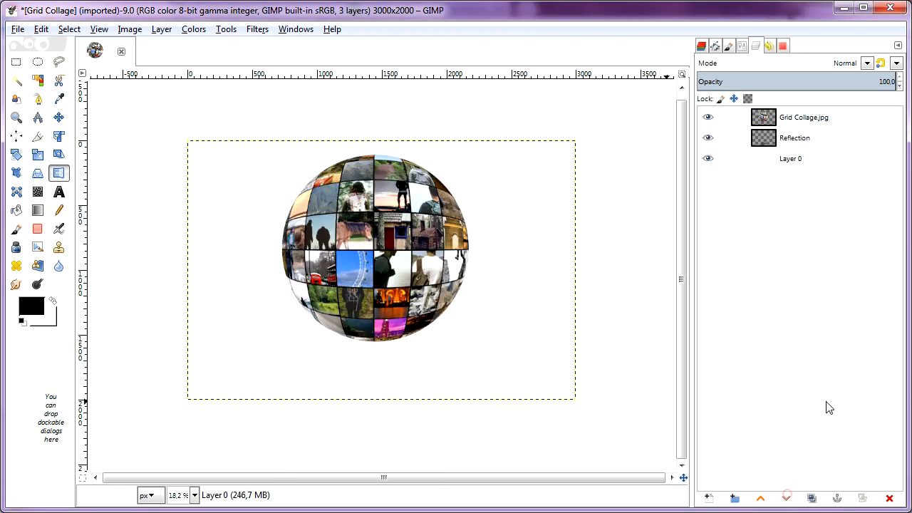
Step: Add a White (full opacity) layer mask to the Reflection layer
left_click(770, 141)
left_click(161, 30)
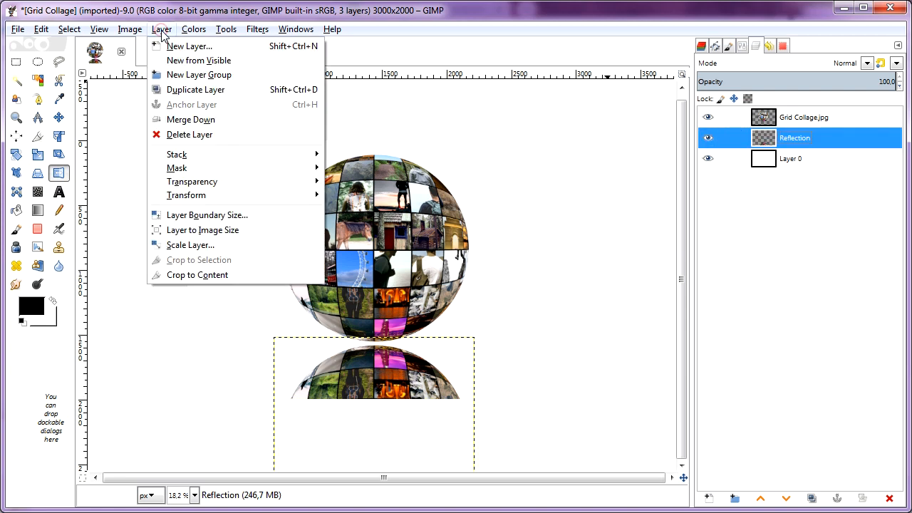
mouse_move(203, 170)
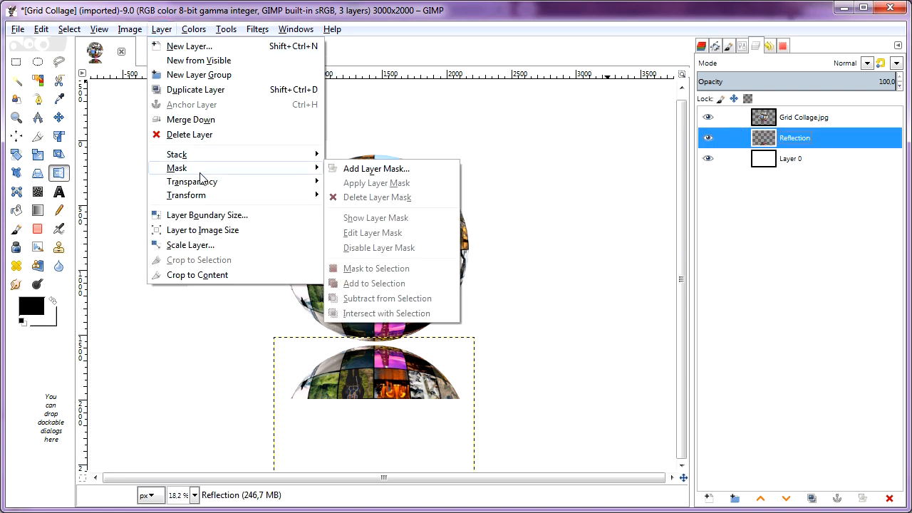
left_click(414, 171)
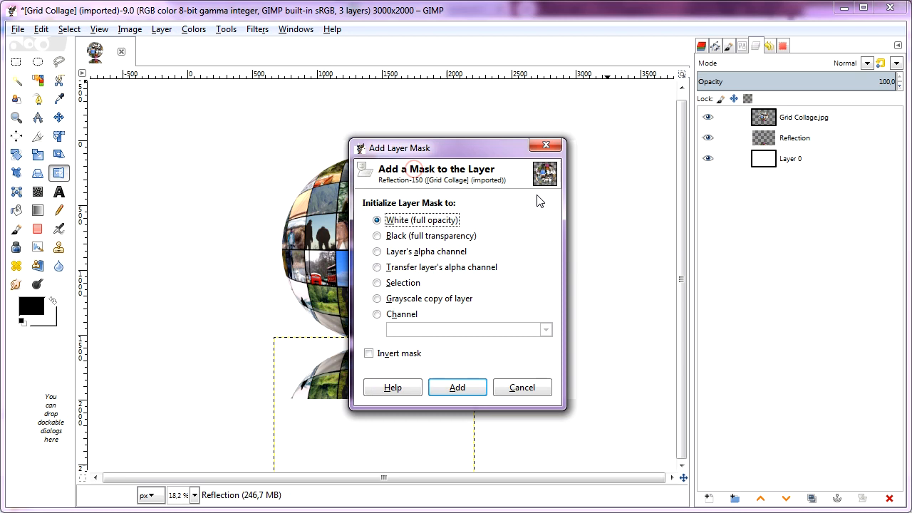
left_click(477, 391)
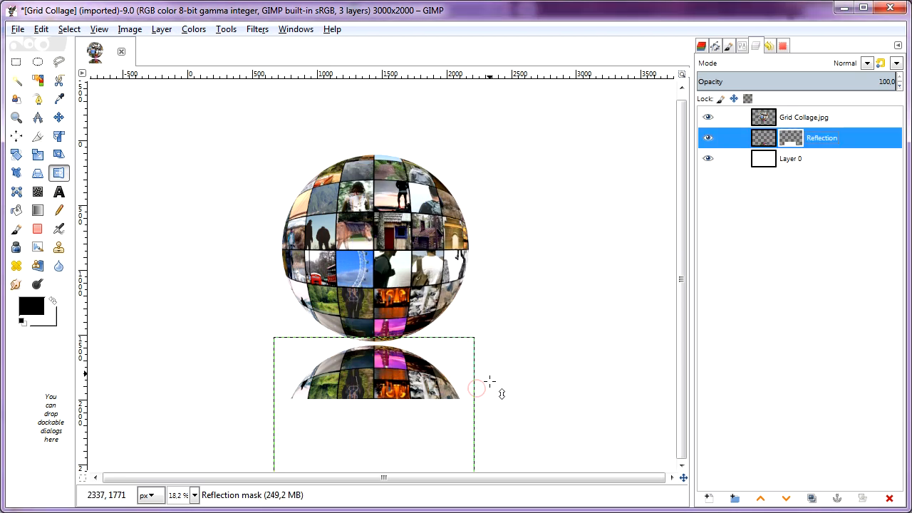
Step: Draw a linear FG to BG (RGB) gradient about 519 px long on the Reflection layer mask, upward from below the reflection to the sphere's base
left_click(38, 211)
left_click(743, 46)
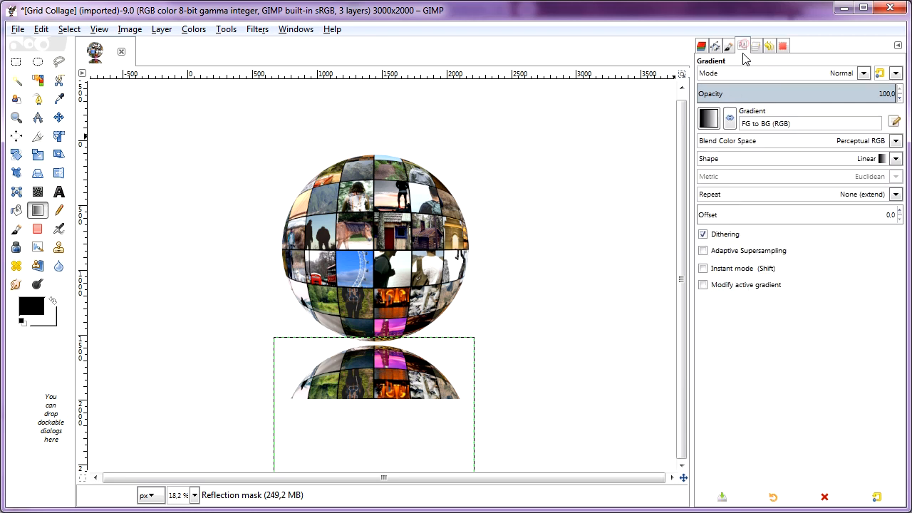
left_click(708, 120)
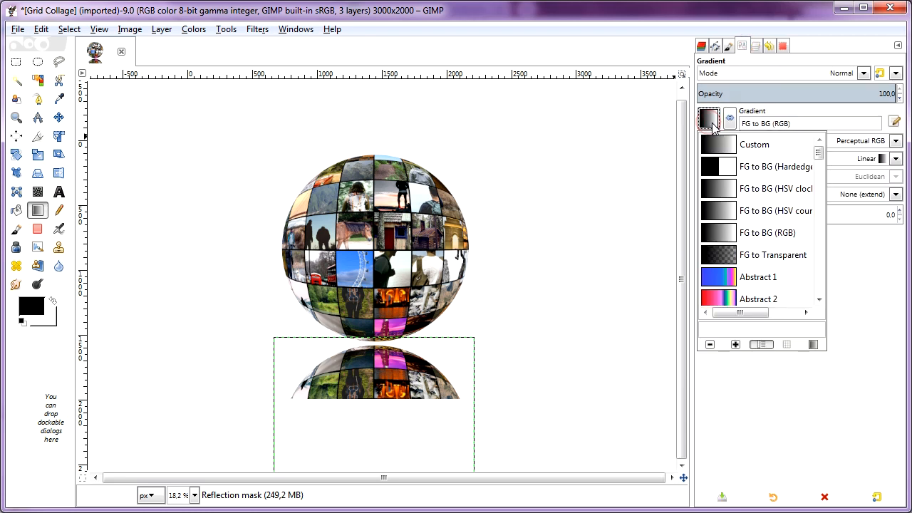
left_click(855, 271)
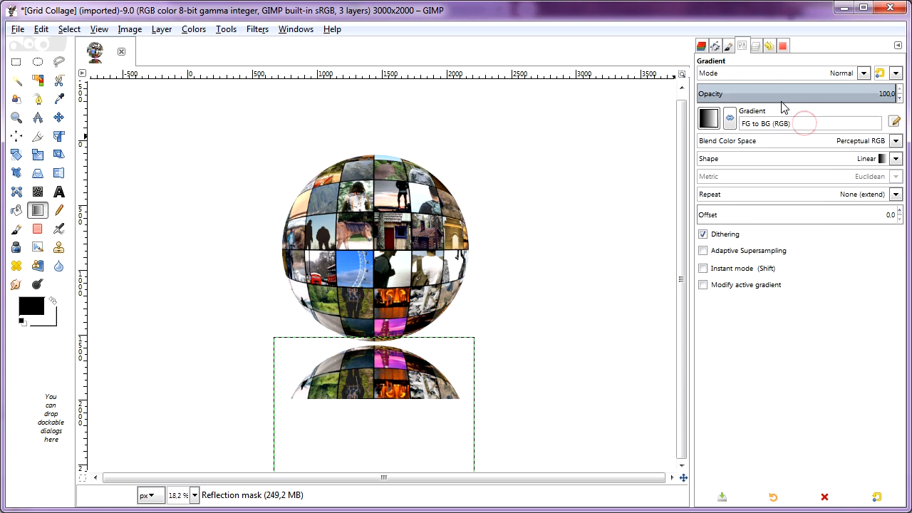
left_click(756, 47)
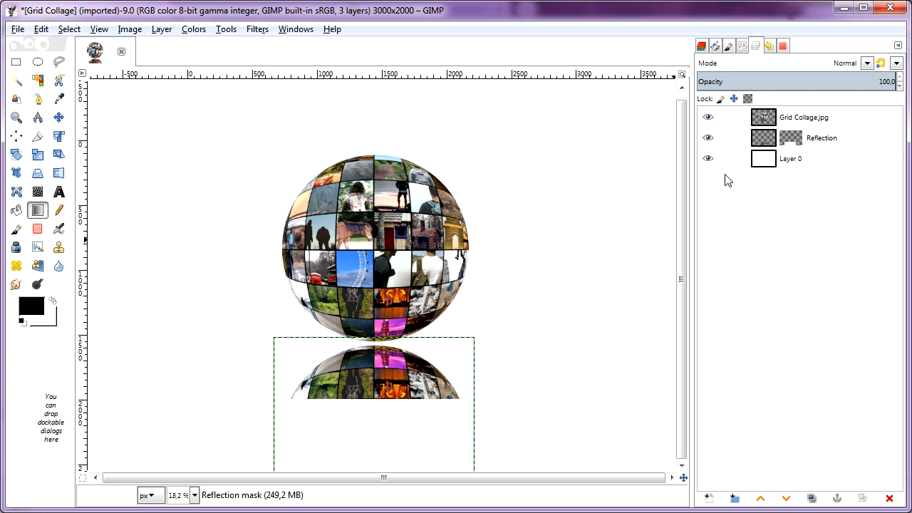
left_click(789, 140)
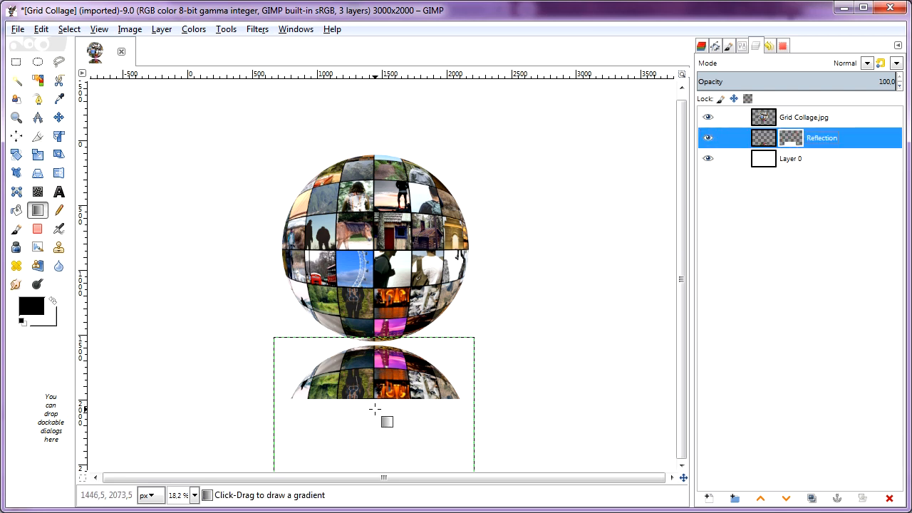
left_click_drag(375, 409, 377, 340)
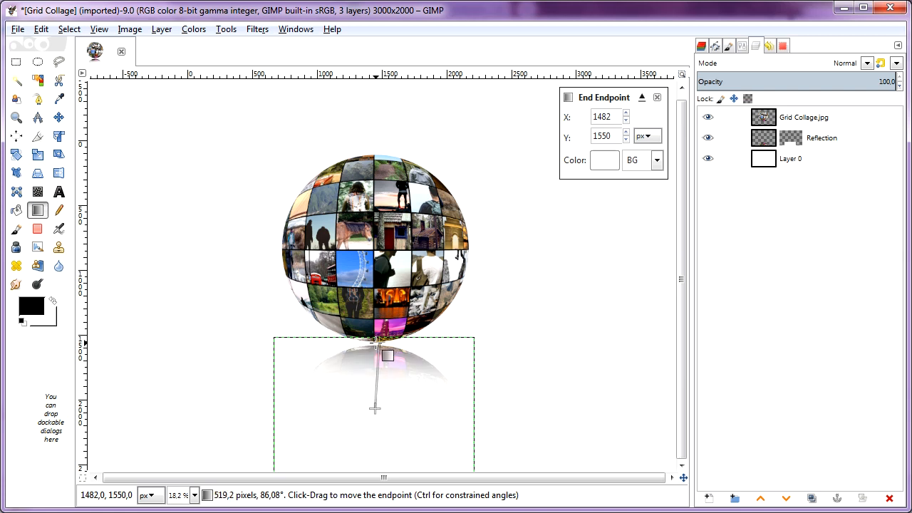
left_click(658, 97)
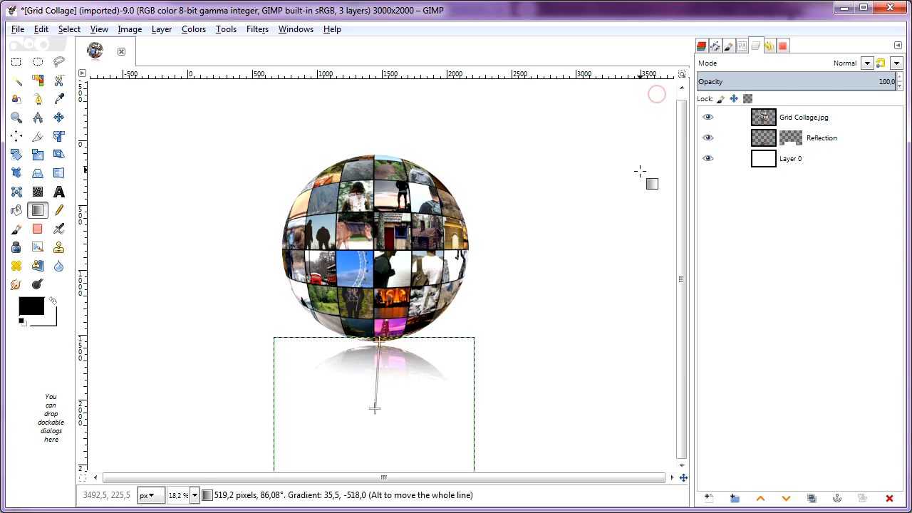
Step: Hide the white Layer 0 and create a new layer from the visible sphere and reflection above Grid Collage.jpg
left_click(708, 160)
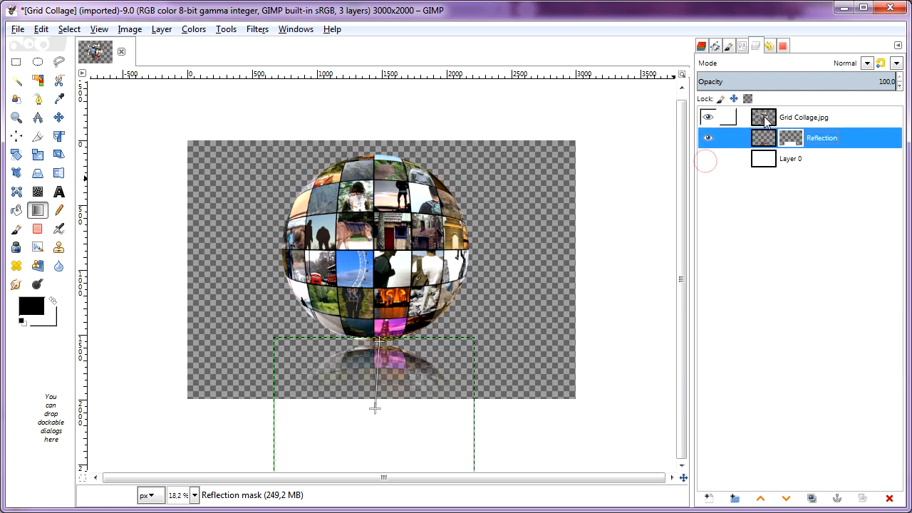
left_click(725, 117)
left_click(162, 30)
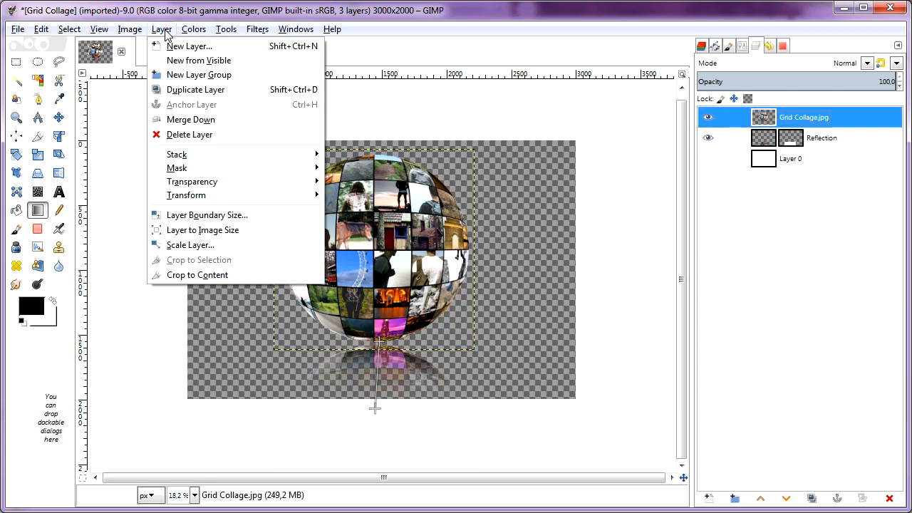
left_click(264, 64)
Step: Show the white Layer 0 again and hide the original Reflection and Grid Collage.jpg layers
left_click(708, 180)
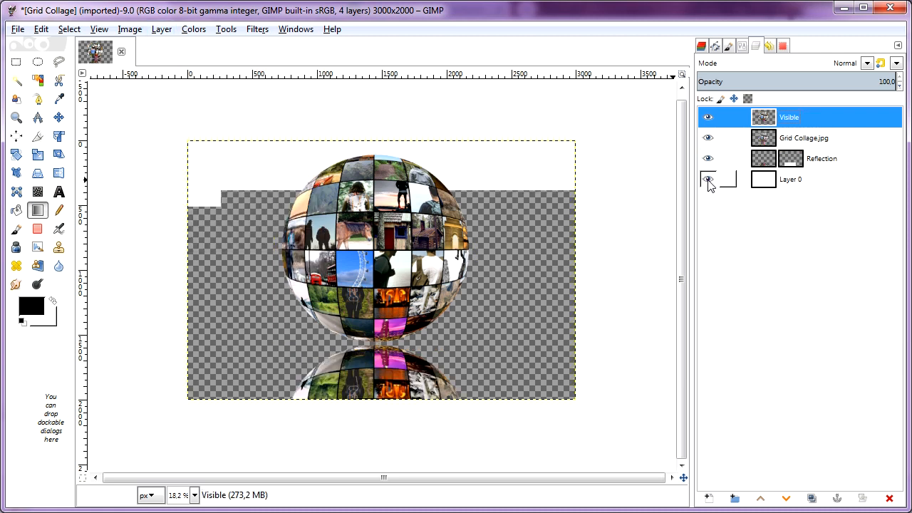
left_click(708, 158)
left_click(708, 138)
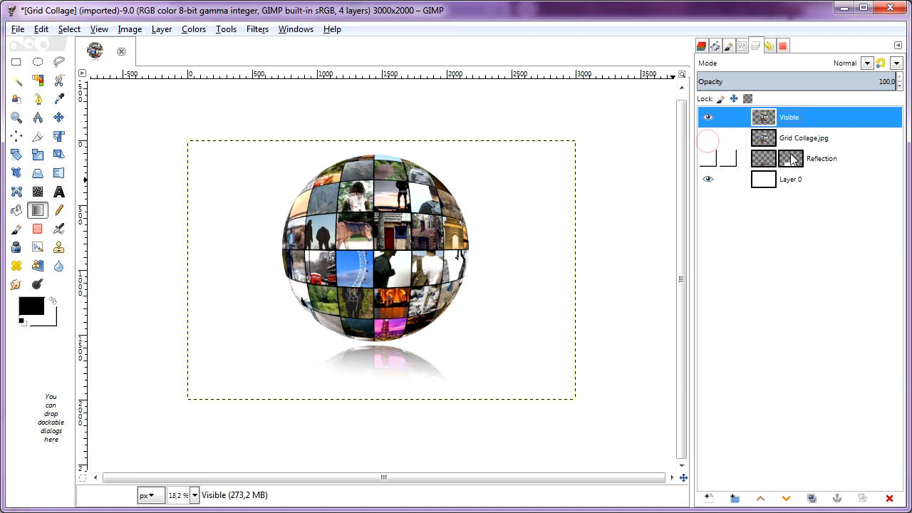
Step: Rename the merged Visible layer to Front, and duplicate it as a layer named Left
double_click(792, 119)
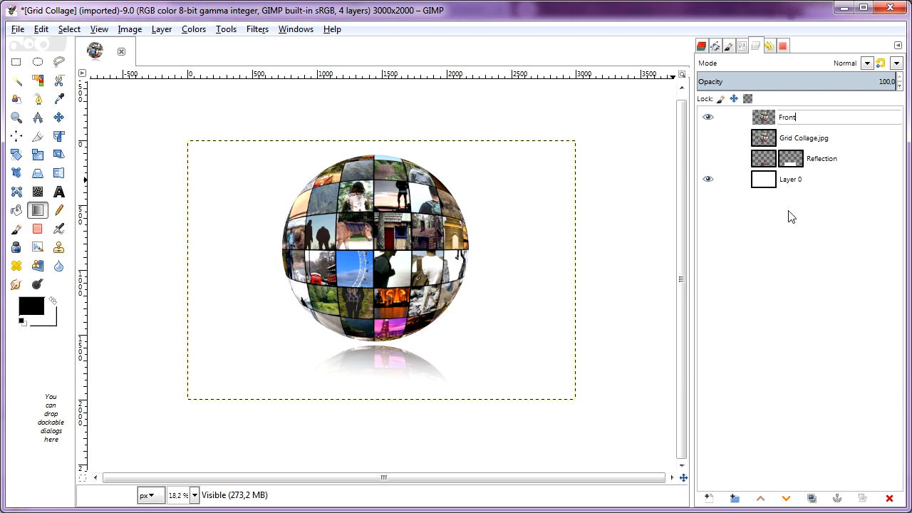
key("Return")
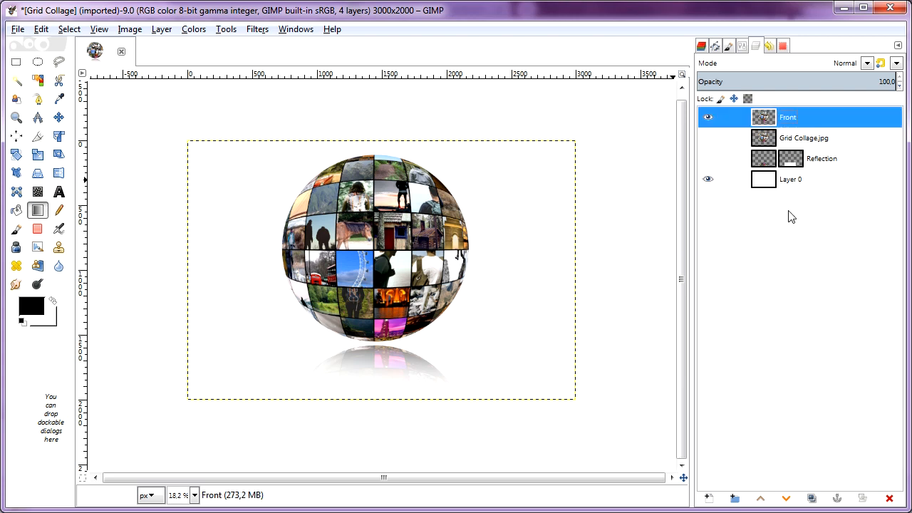
left_click(161, 30)
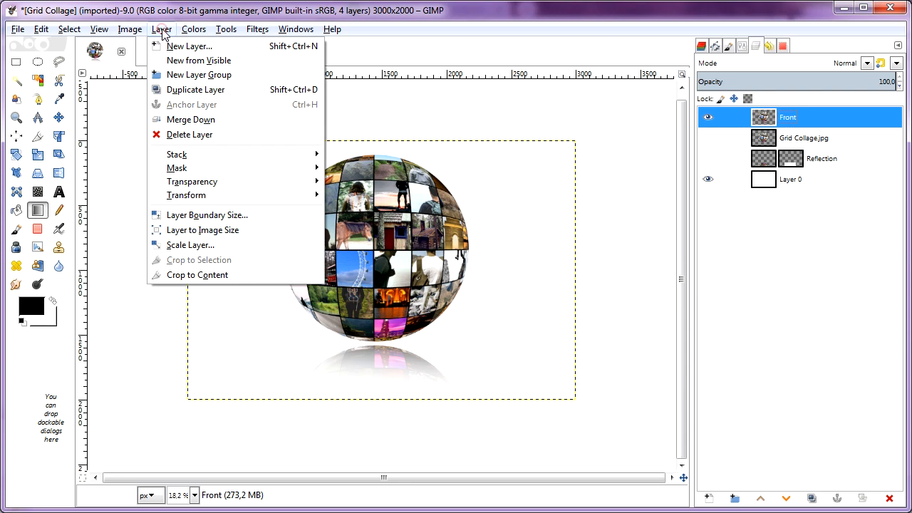
left_click(241, 95)
double_click(794, 117)
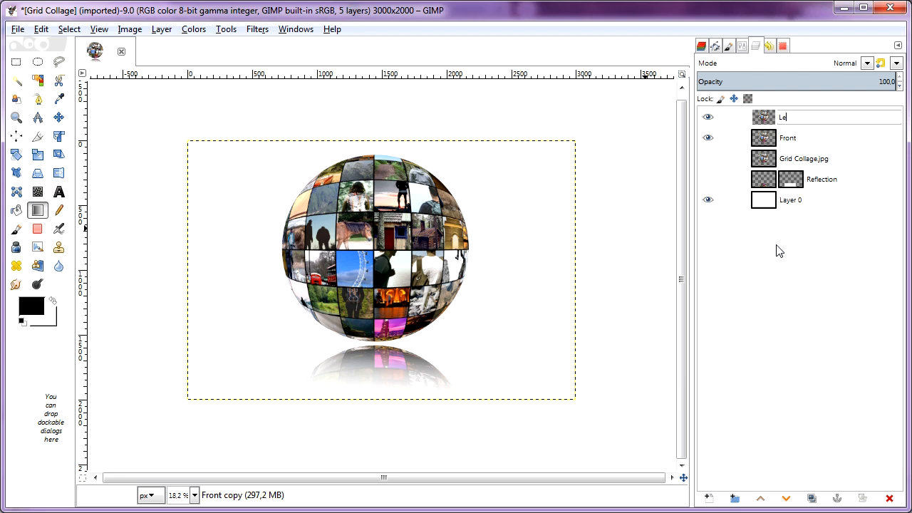
type("Left")
key("Return")
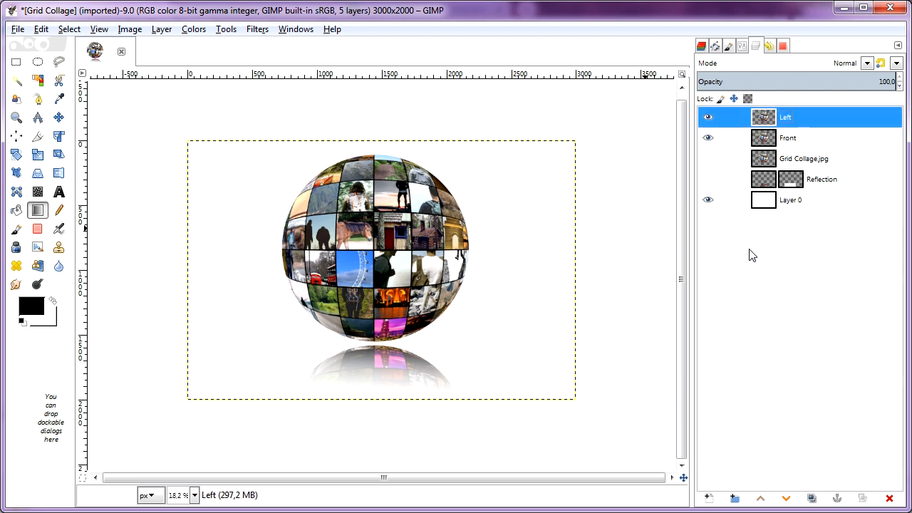
Step: Duplicate the Left layer and name the copy Right
left_click(162, 30)
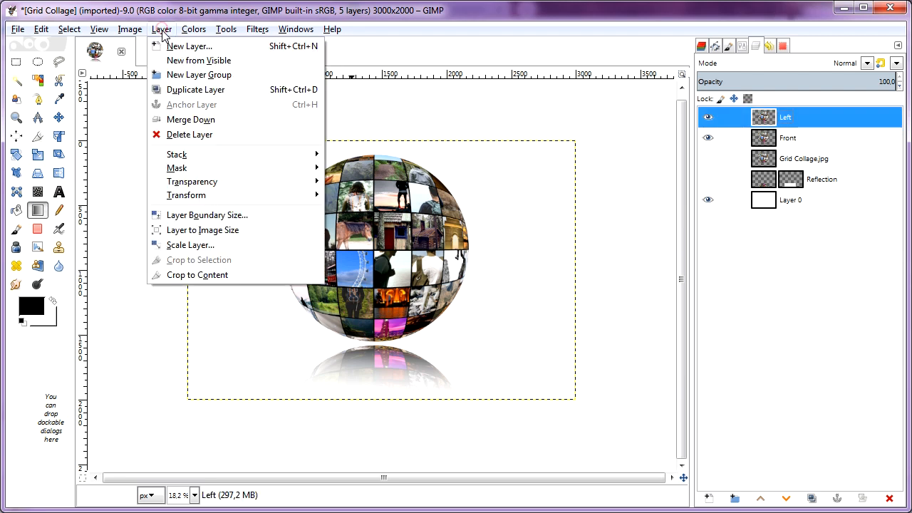
left_click(236, 90)
double_click(793, 117)
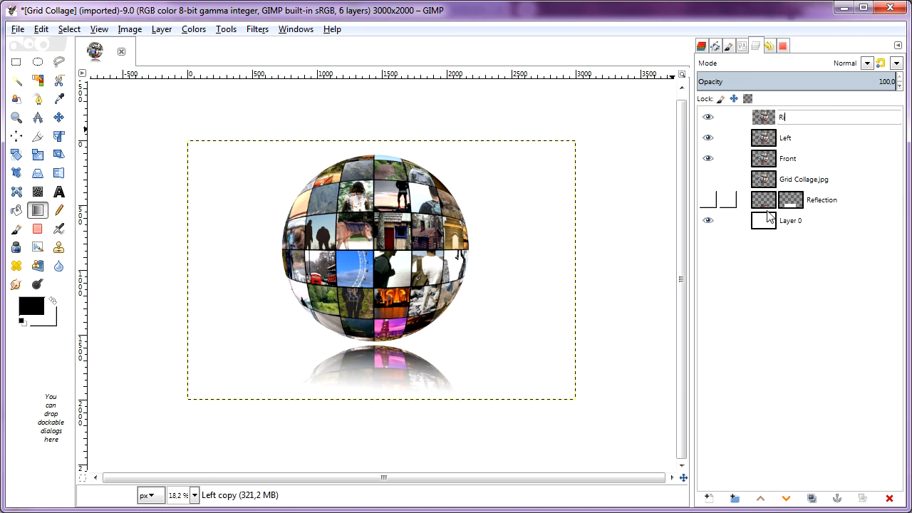
key("Return")
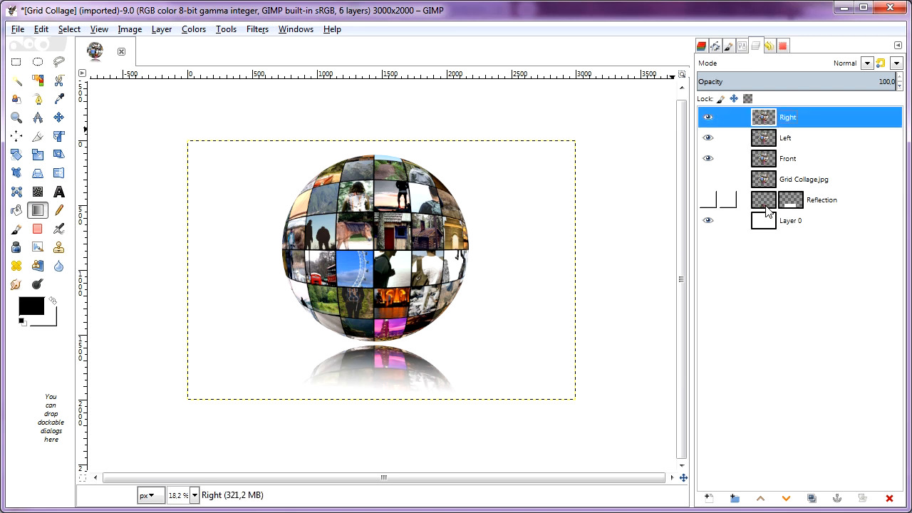
Step: Raise the Front layer to the top of the layer stack, above Right and Left
left_click(764, 162)
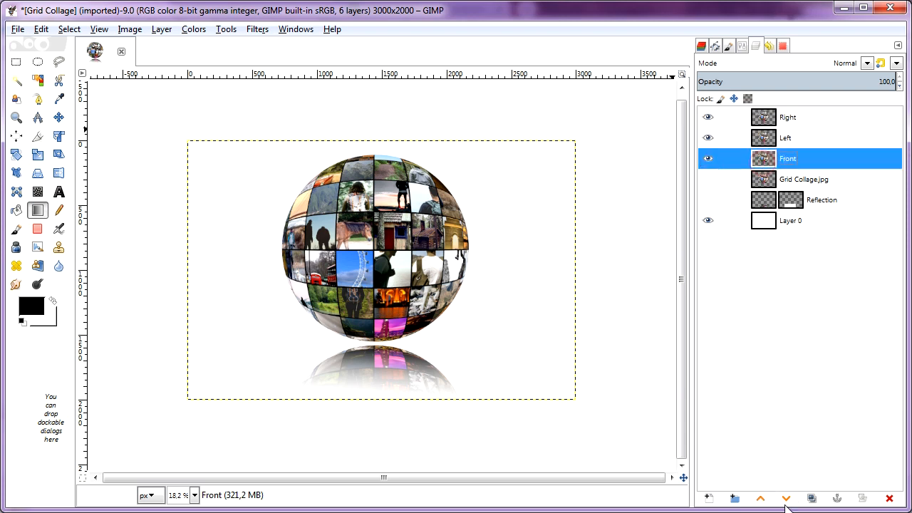
left_click(760, 498)
left_click(761, 498)
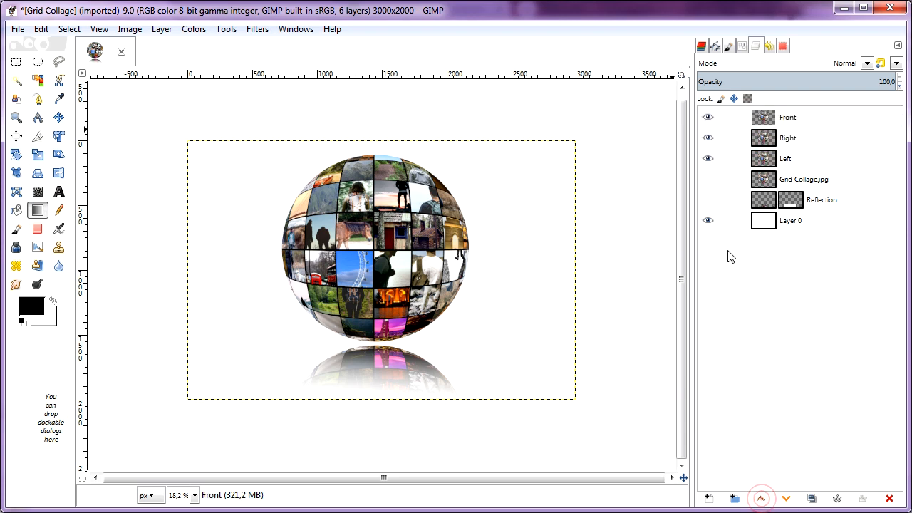
Step: Hide the Left layer and scale the Right layer down proportionally so its sphere is smaller than the front one
left_click(709, 164)
left_click(713, 144)
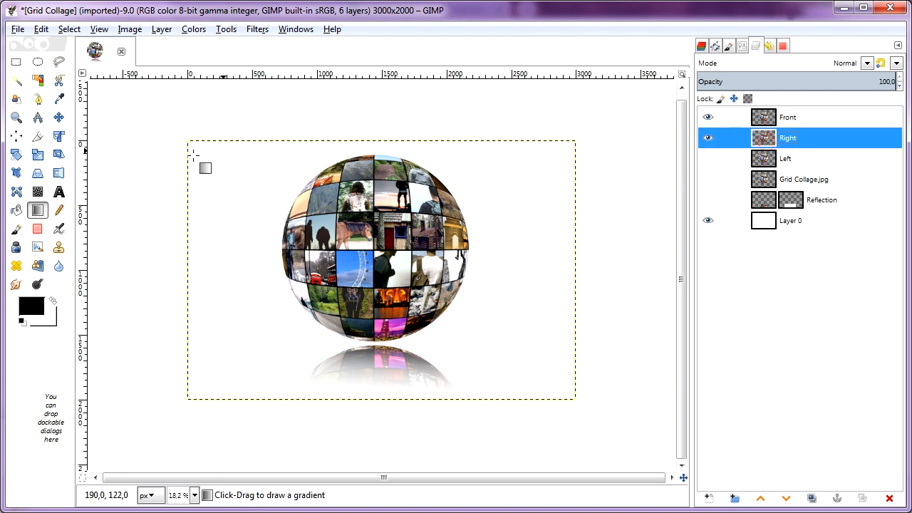
left_click(38, 155)
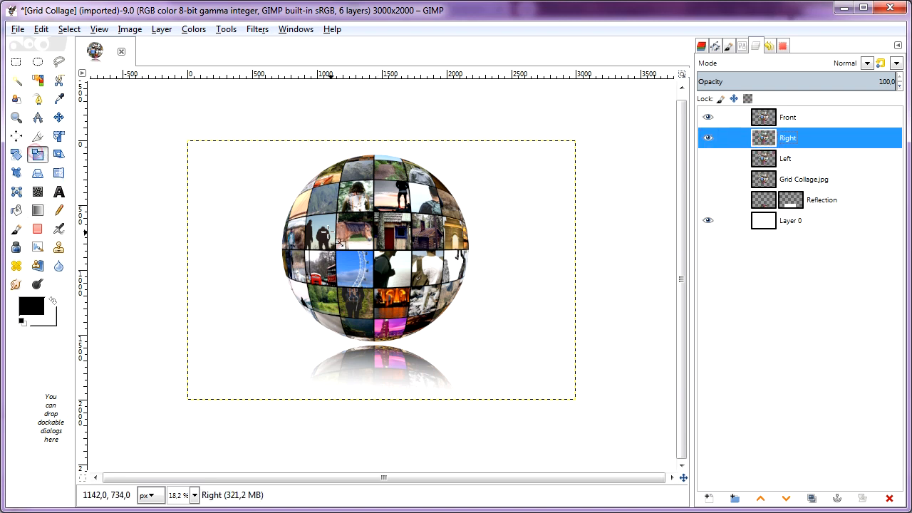
left_click(345, 218)
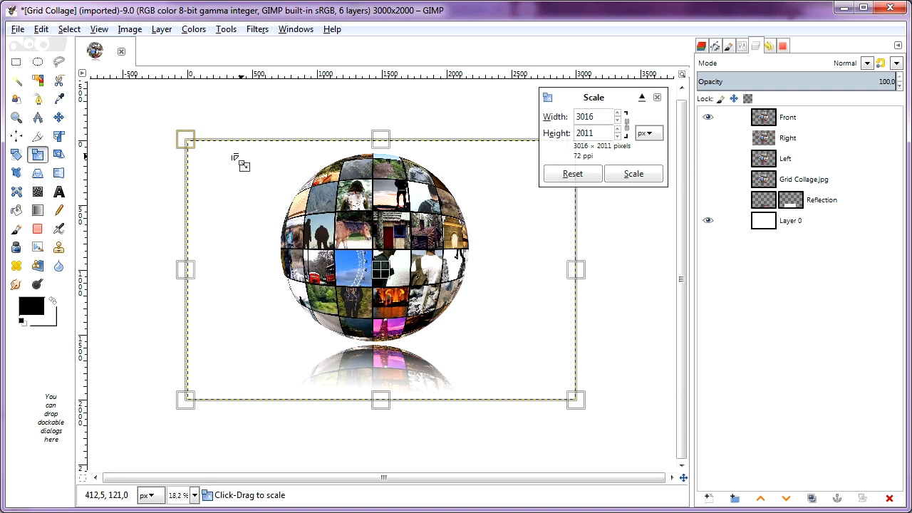
left_click_drag(184, 139, 234, 186)
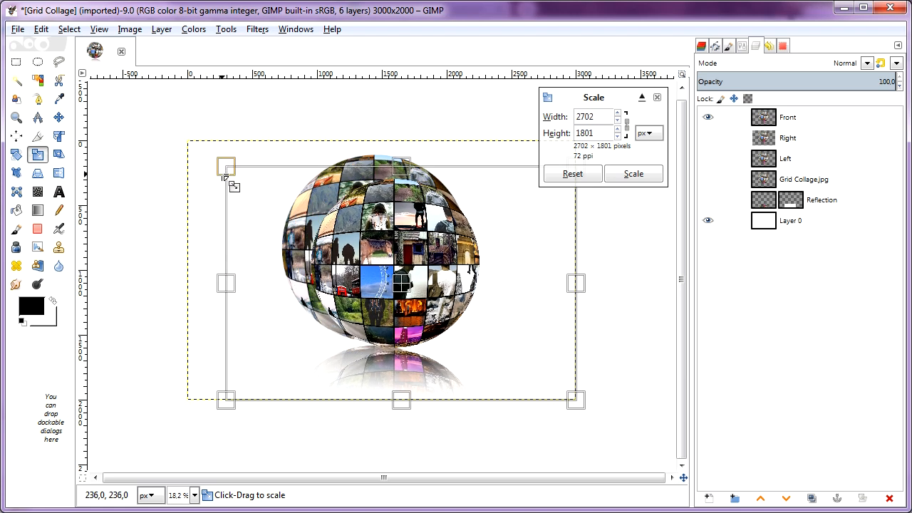
left_click_drag(583, 412, 561, 390)
left_click(635, 174)
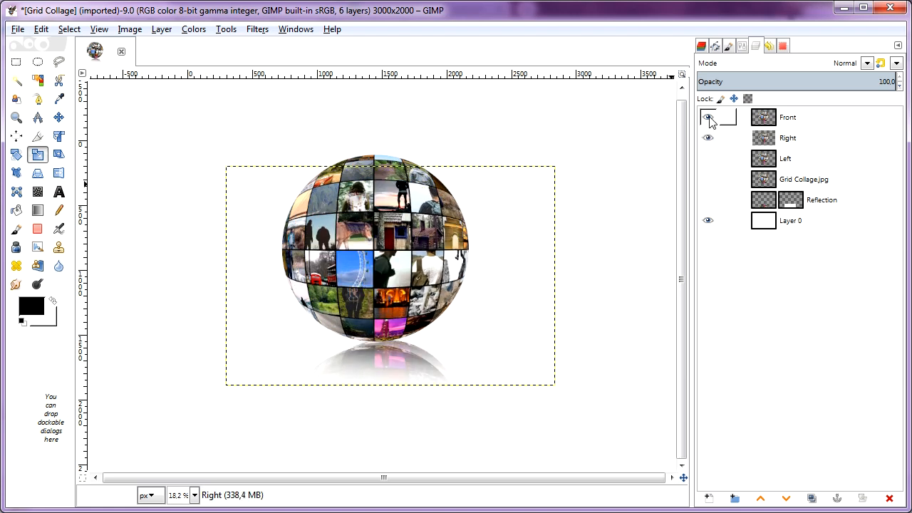
Step: With the Front layer hidden, move the Right layer's sphere to the right, then show Front to compare their overlap
left_click(708, 119)
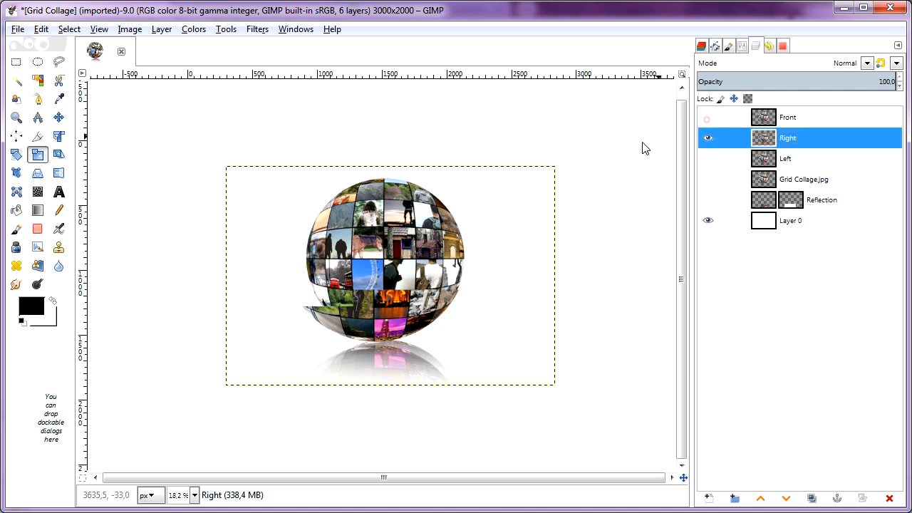
left_click(58, 117)
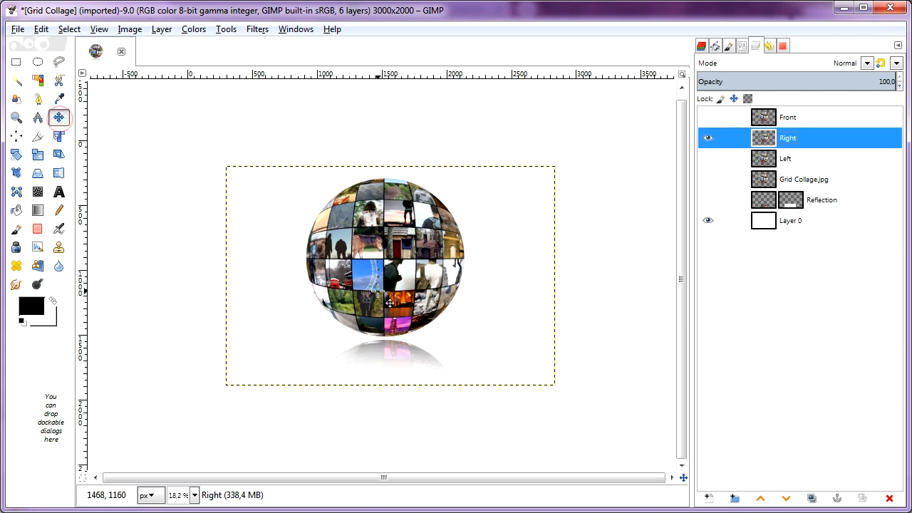
left_click_drag(390, 303, 476, 303)
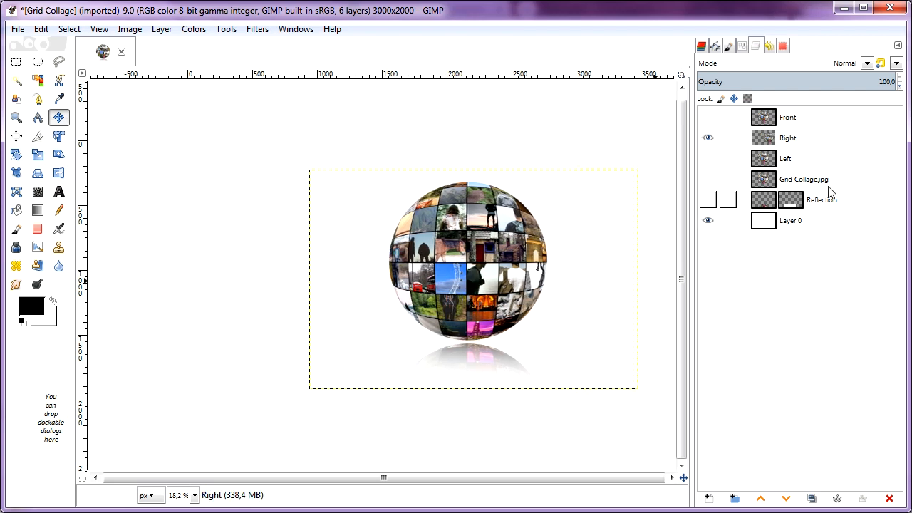
left_click(708, 118)
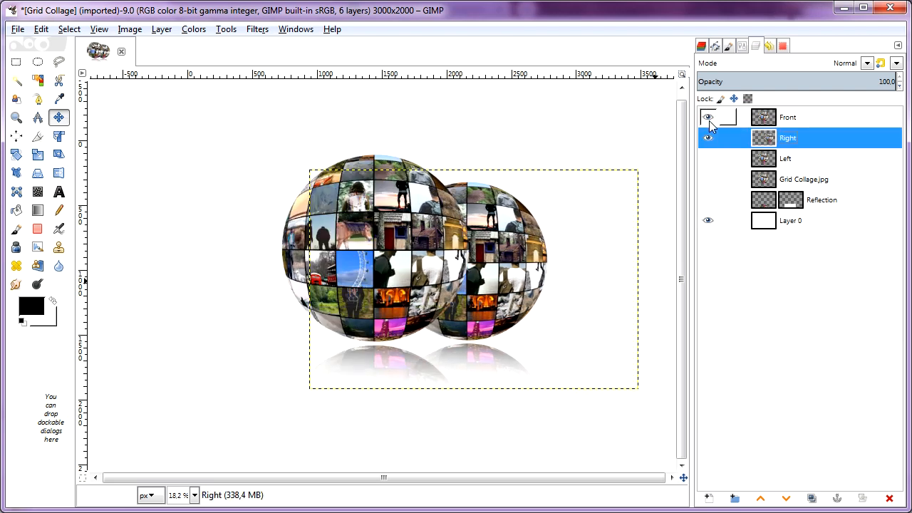
Step: Shift the Right layer about 136 px further right with Front hidden, and make the Front layer visible again
left_click(708, 117)
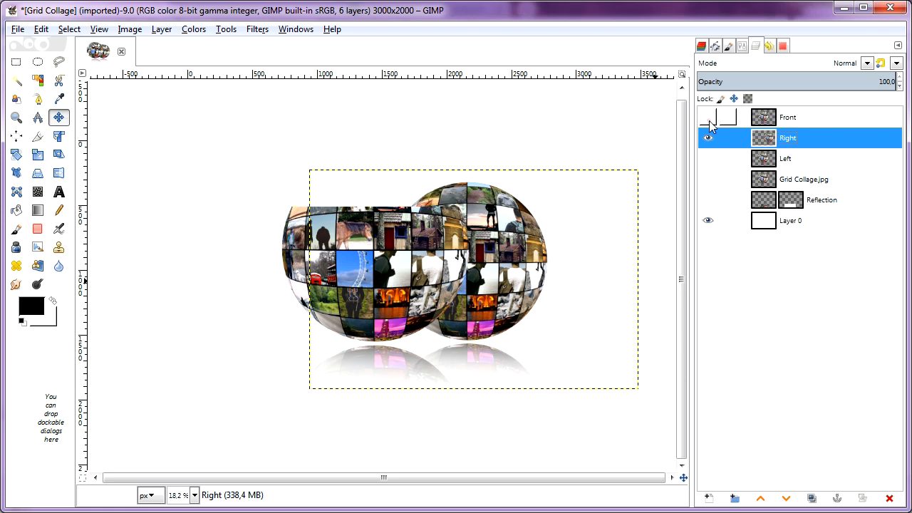
left_click_drag(492, 276, 516, 276)
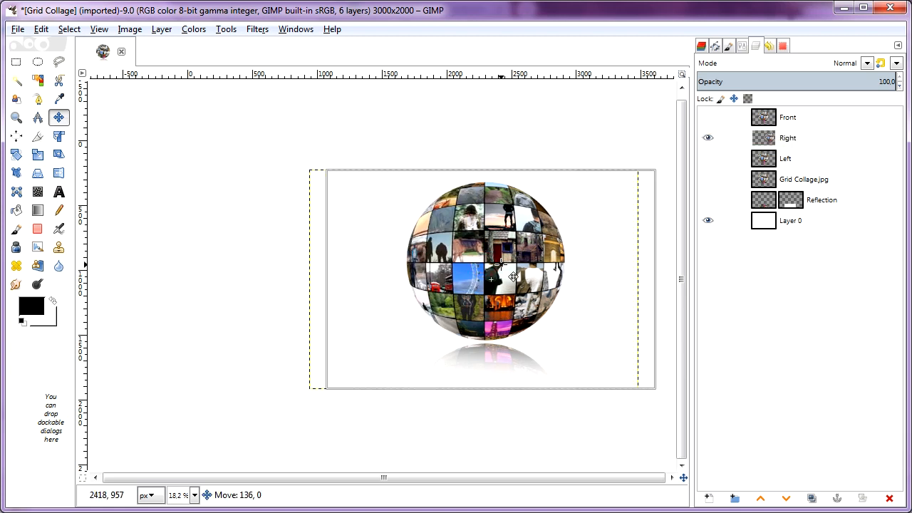
left_click(708, 117)
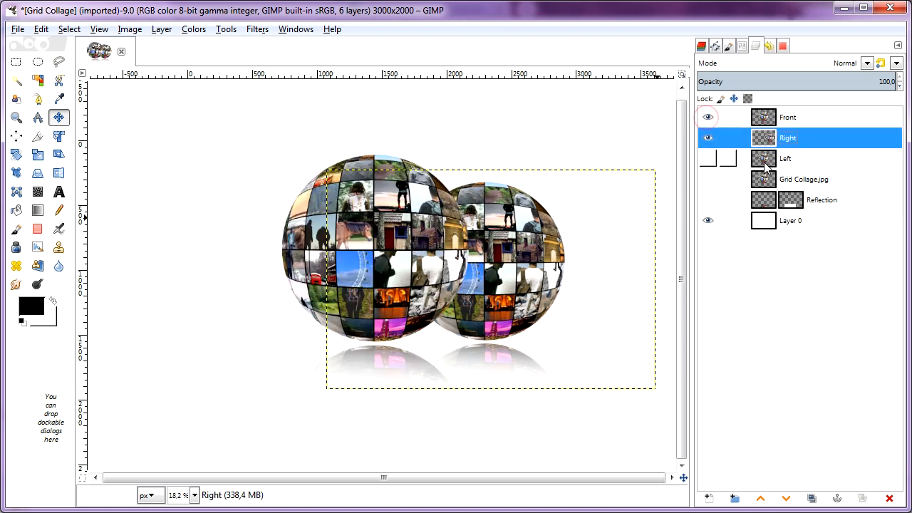
Step: Select the Left layer and make it visible, and hide the Right and Front layers to isolate its sphere
left_click(738, 169)
left_click(708, 160)
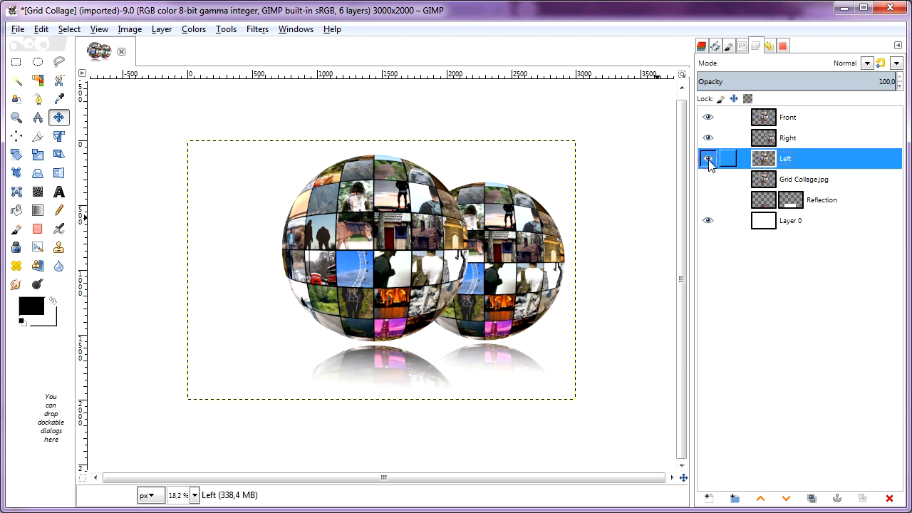
left_click(708, 138)
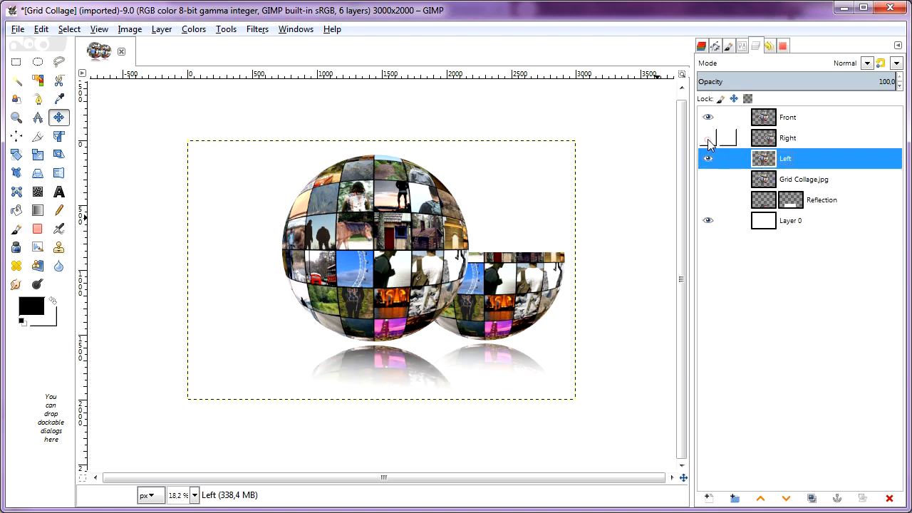
left_click(708, 121)
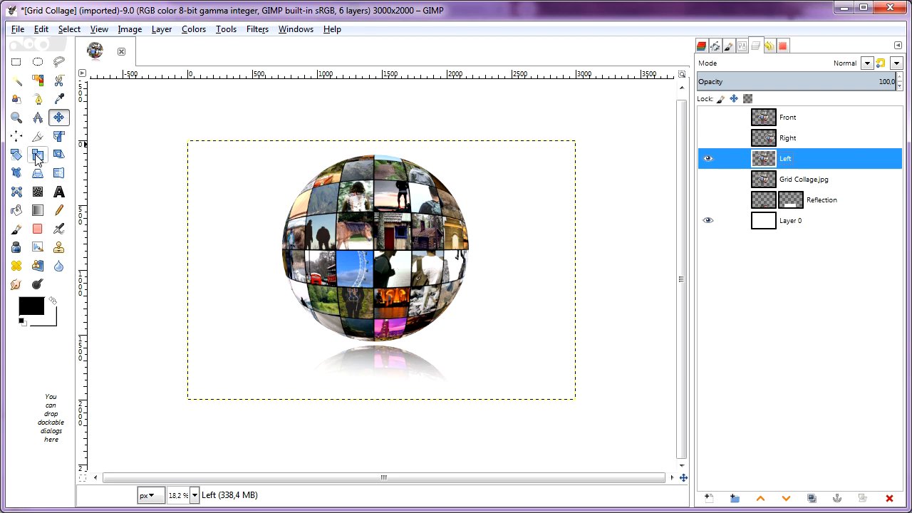
Step: Move the Left layer's sphere to the left and slightly down, and show the Right and Front layers again
left_click_drag(368, 260, 295, 280)
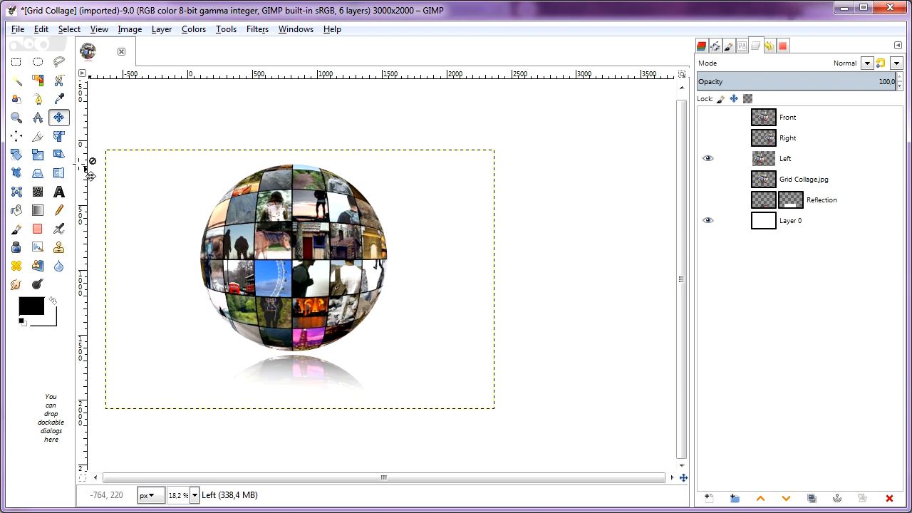
left_click(708, 137)
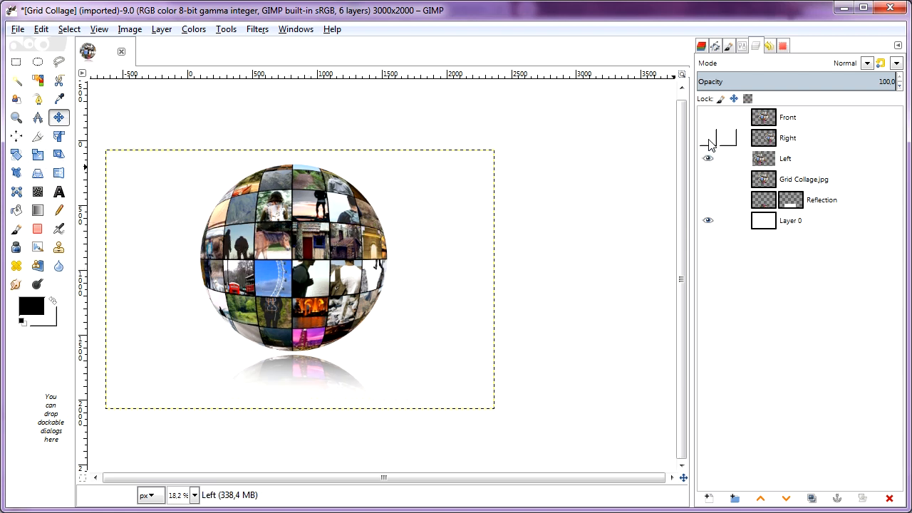
left_click(708, 116)
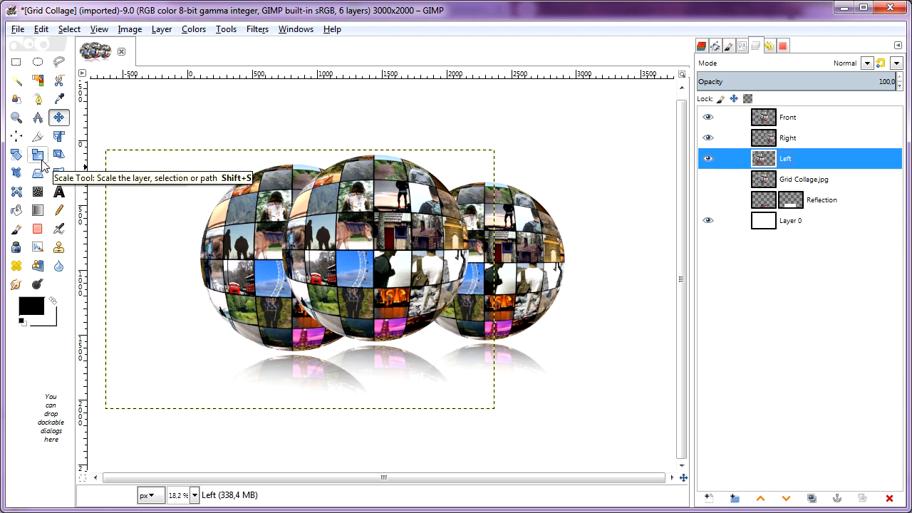
Step: Scale the Left layer down proportionally to 2584 × 1723 px, aligning its sphere's height with the Right one
left_click(41, 161)
left_click(227, 255)
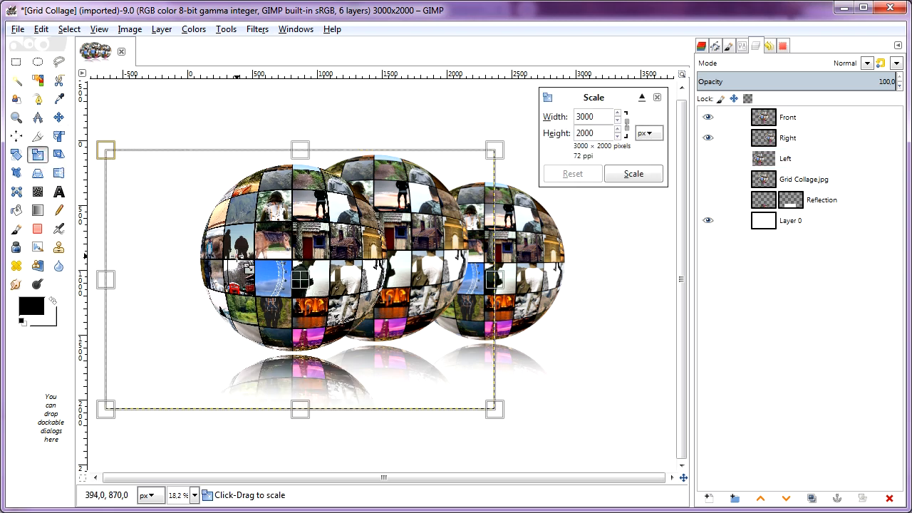
left_click_drag(503, 425, 469, 406)
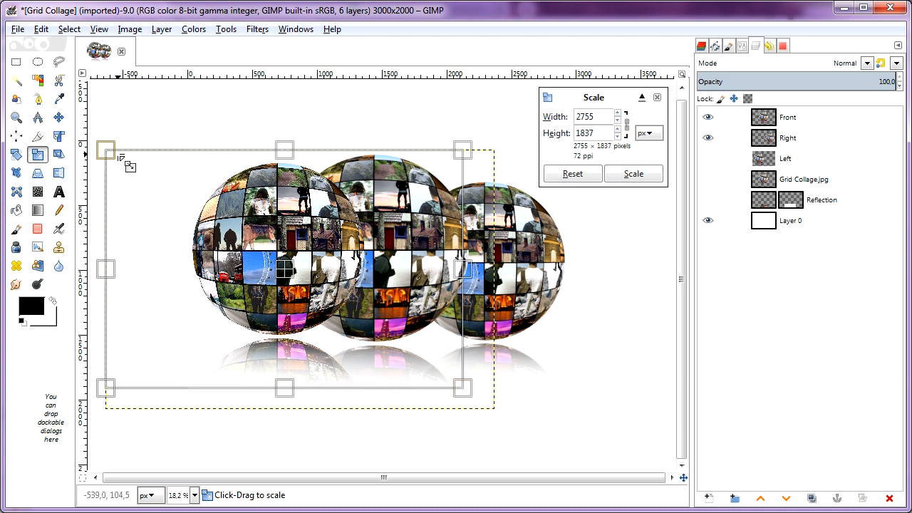
left_click_drag(108, 152, 126, 166)
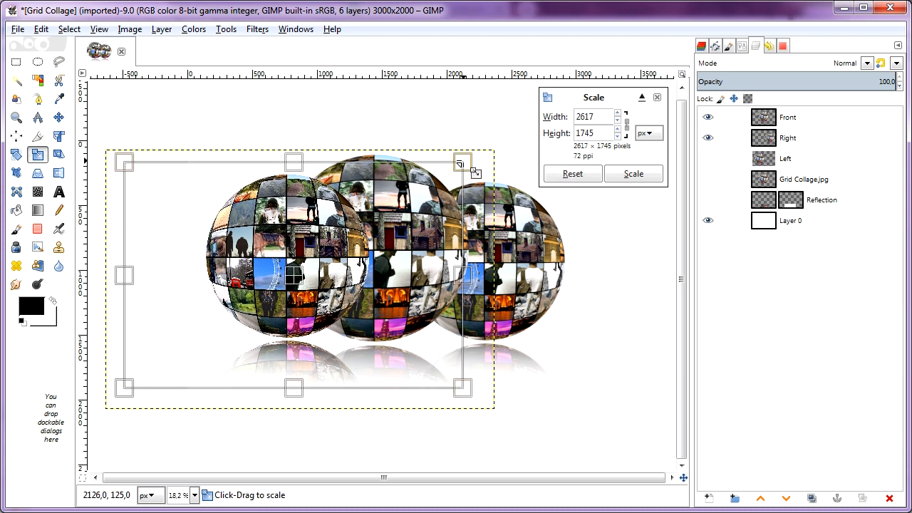
mouse_move(449, 161)
left_mouse_down()
mouse_move(443, 168)
mouse_move(455, 165)
left_mouse_up()
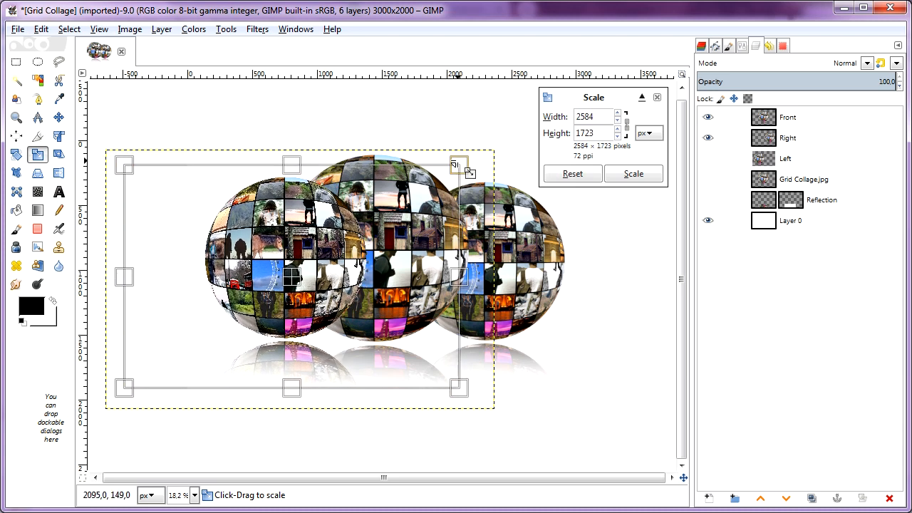
left_click(634, 175)
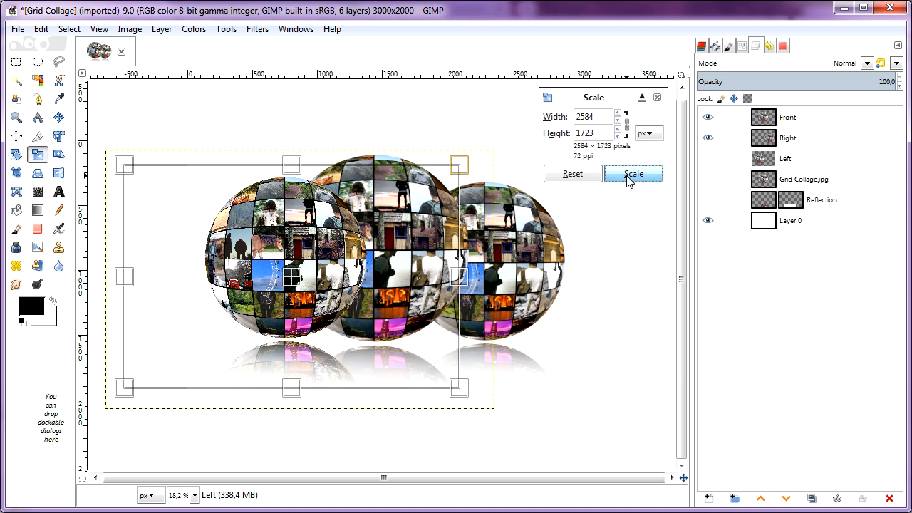
Step: Move the scaled Left sphere slightly further left behind the front sphere, and fit the whole image in the window
left_click(59, 120)
left_click_drag(268, 280, 257, 280)
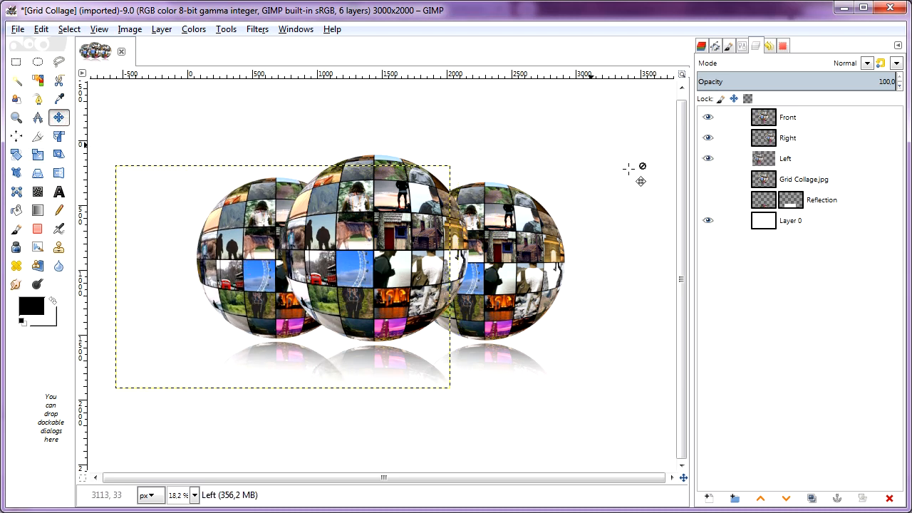
left_click(99, 29)
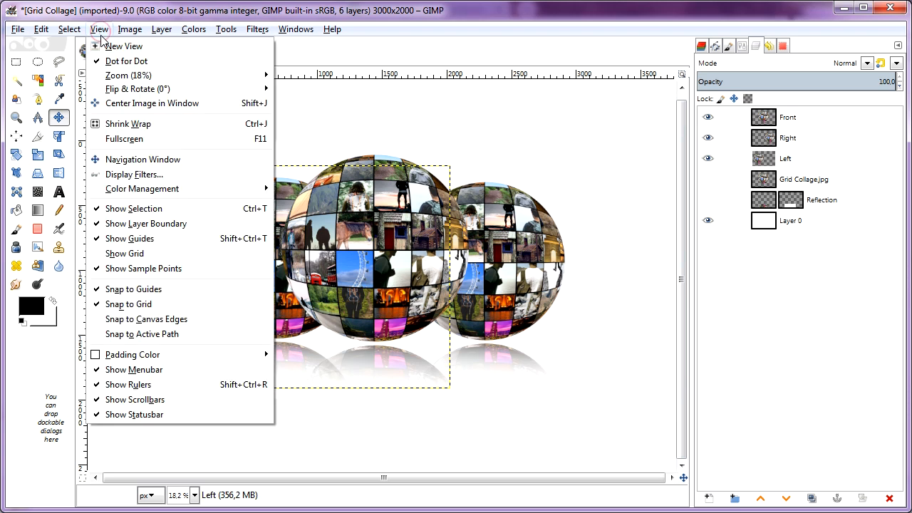
mouse_move(127, 76)
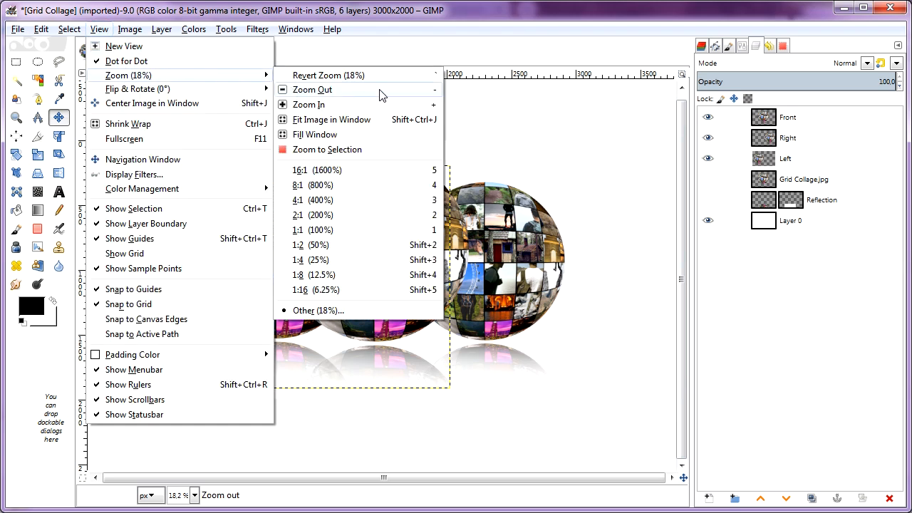
left_click(381, 119)
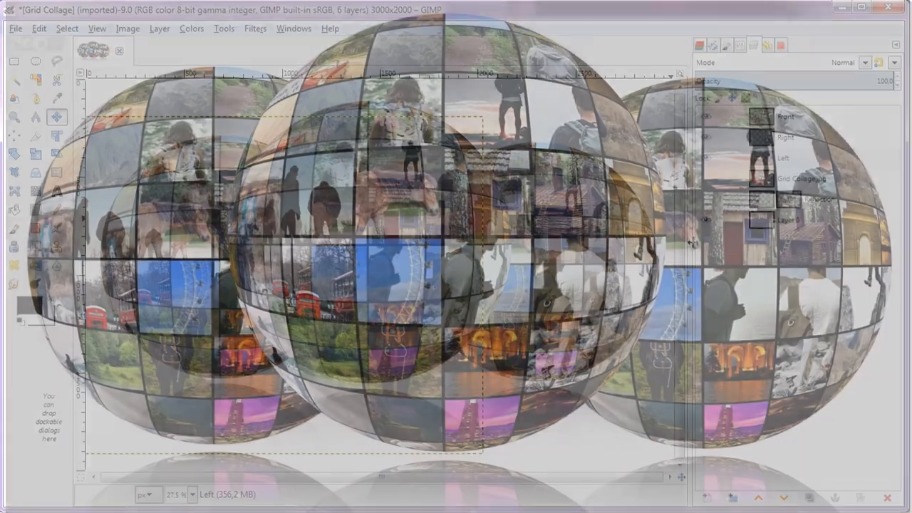